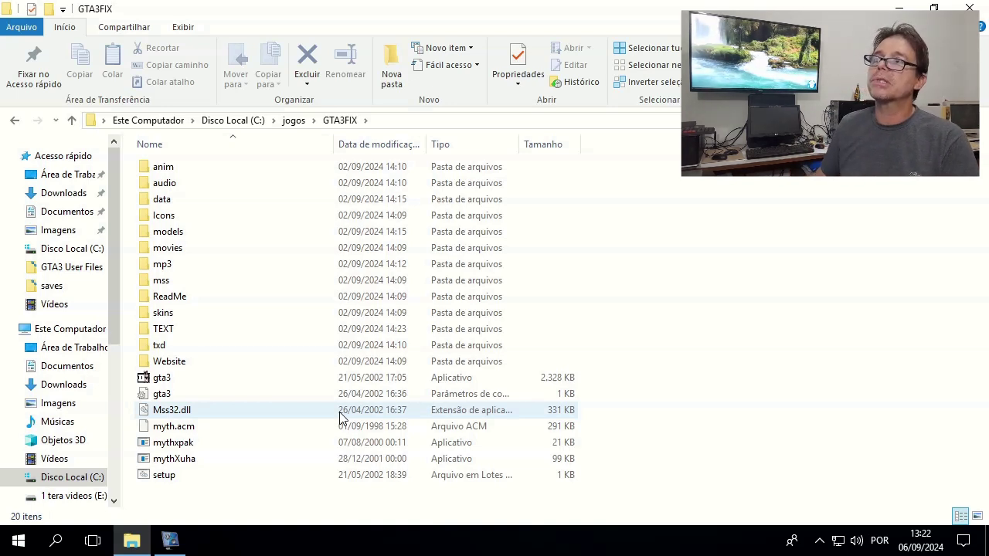
Launch the gta3 application from the GTA3FIX folder and try to load the saved game in the second slot.
{"action": "left_click", "coordinate": [181, 387]}
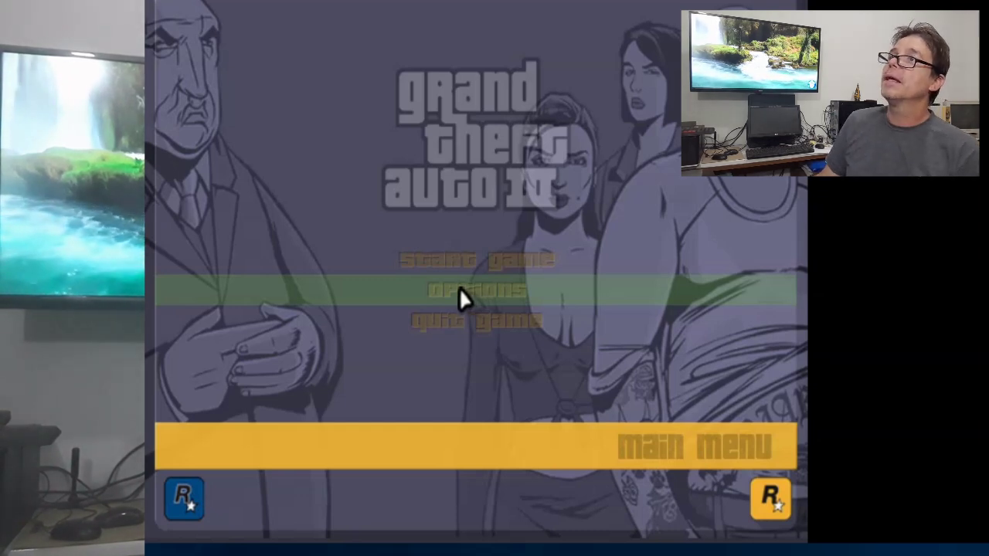
{"action": "left_click", "coordinate": [495, 272]}
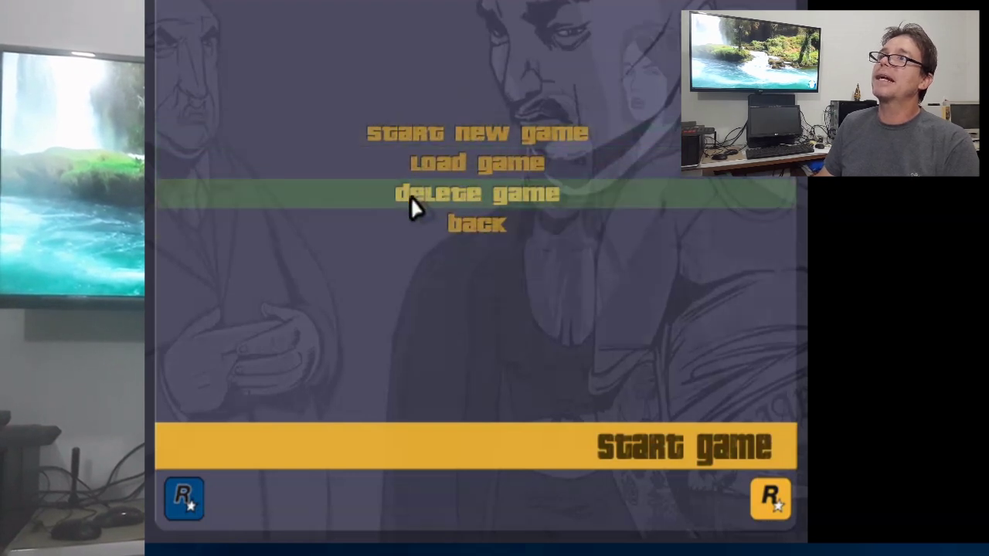
{"action": "left_click", "coordinate": [505, 167]}
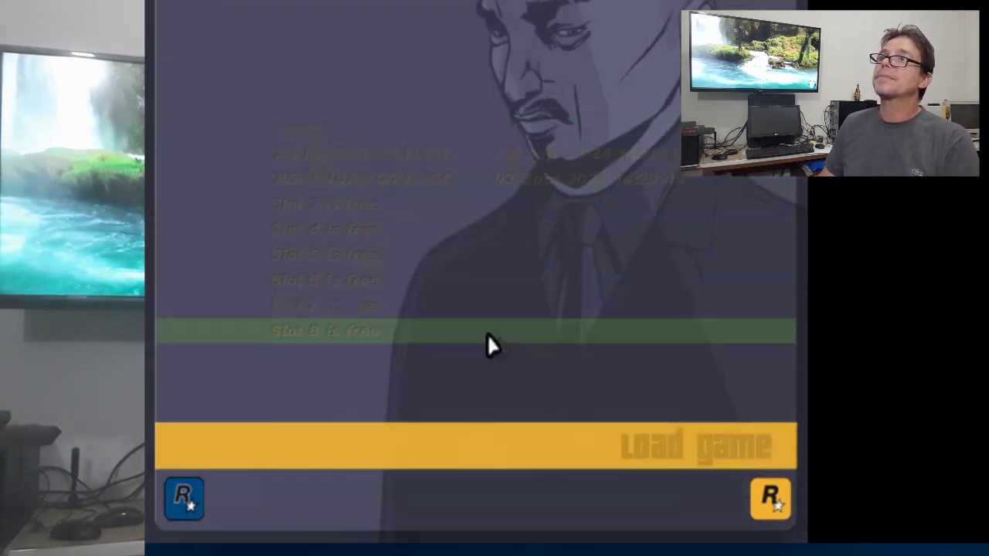
{"action": "left_click", "coordinate": [410, 184]}
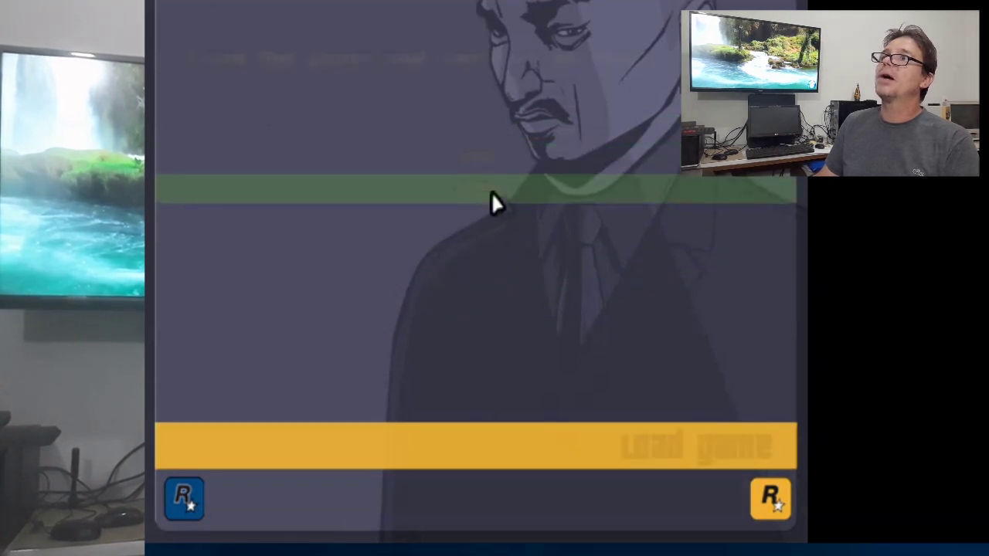
{"action": "left_click", "coordinate": [471, 196]}
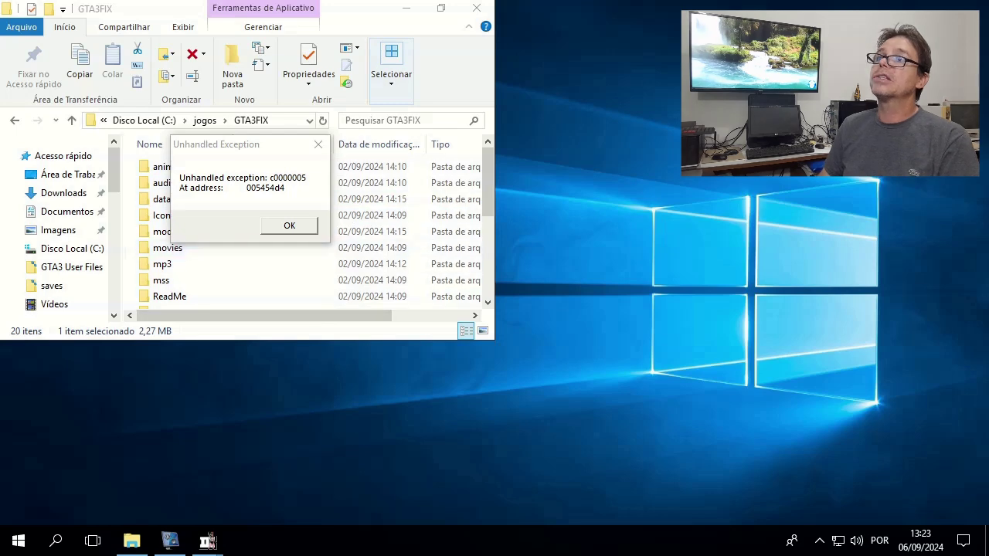
Dismiss the Unhandled Exception message and maximize the GTA3FIX folder window.
{"action": "left_click", "coordinate": [292, 228]}
{"action": "left_click", "coordinate": [617, 333]}
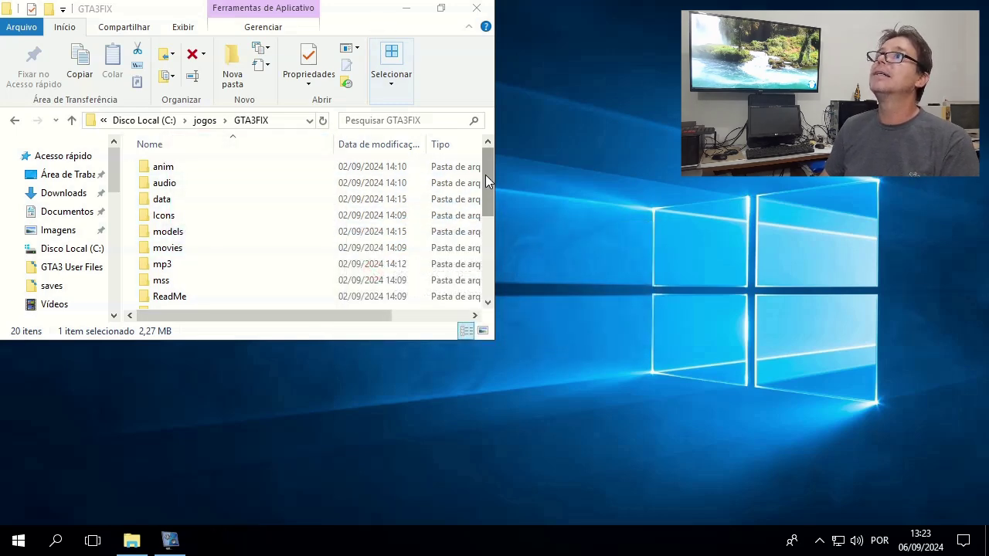
{"action": "left_click", "coordinate": [385, 18]}
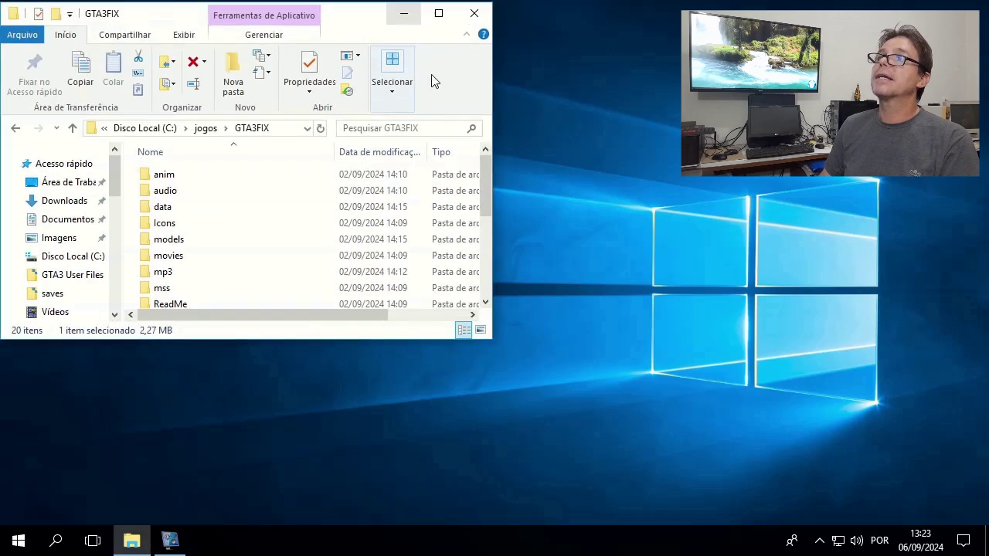
{"action": "left_click", "coordinate": [438, 13]}
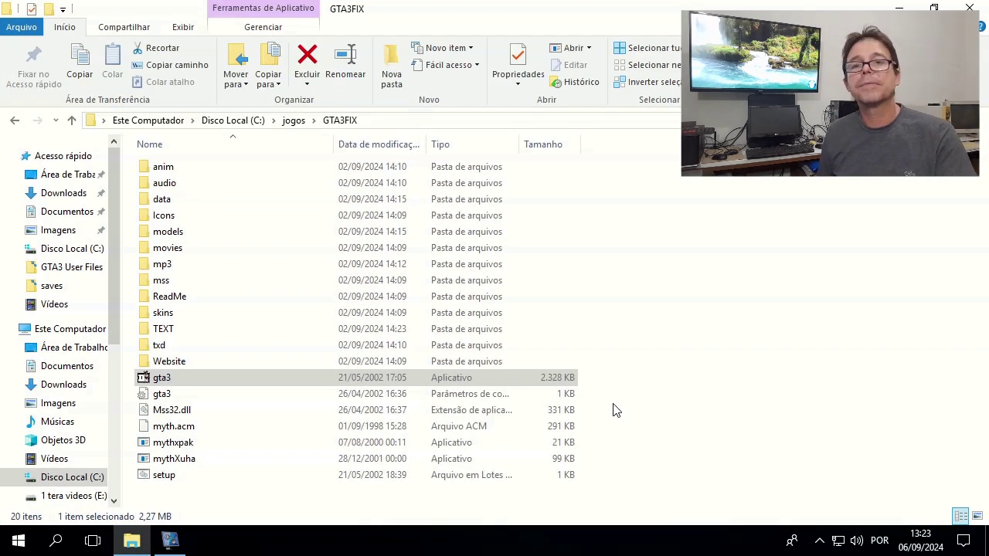
Review the compatibility settings and available Windows modes in the gta3 application's properties without changing them.
{"action": "right_click", "coordinate": [174, 386]}
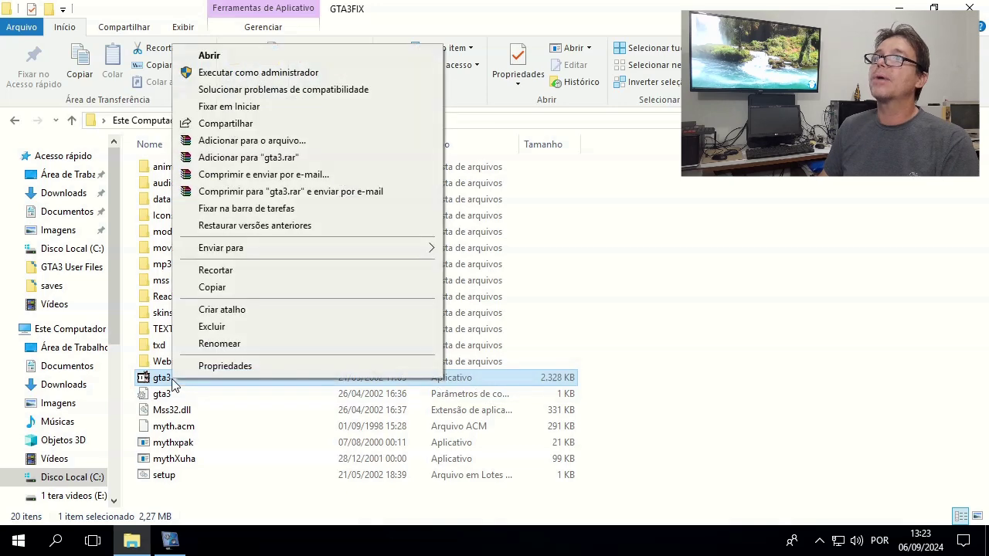
{"action": "left_click", "coordinate": [226, 367]}
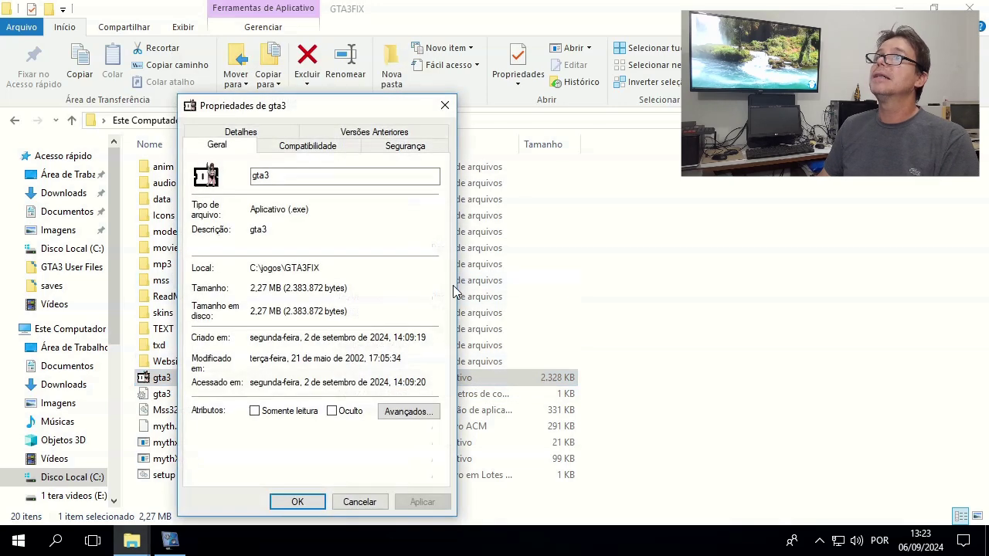
{"action": "left_click_drag", "start_coordinate": [309, 107], "coordinate": [455, 110]}
{"action": "left_click", "coordinate": [453, 147]}
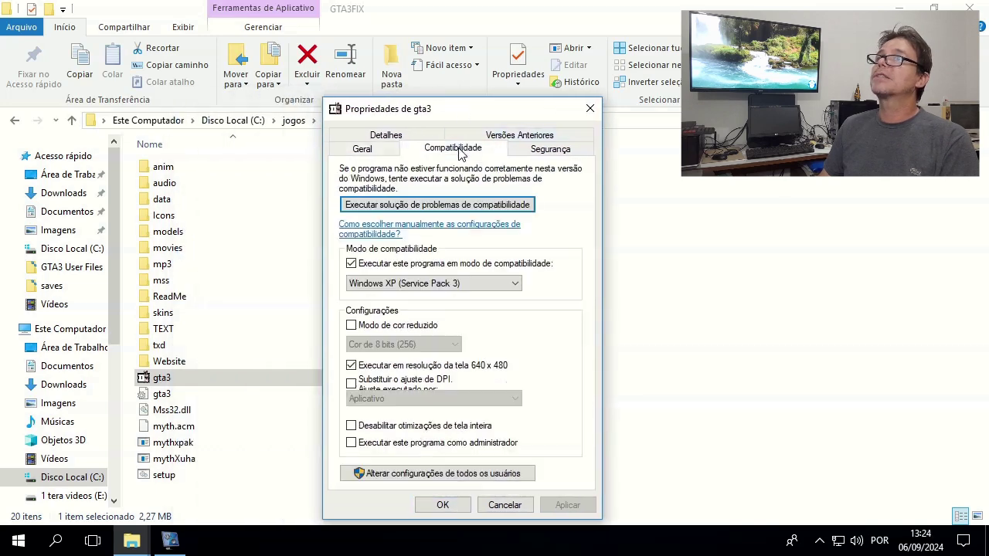
{"action": "left_click", "coordinate": [432, 284]}
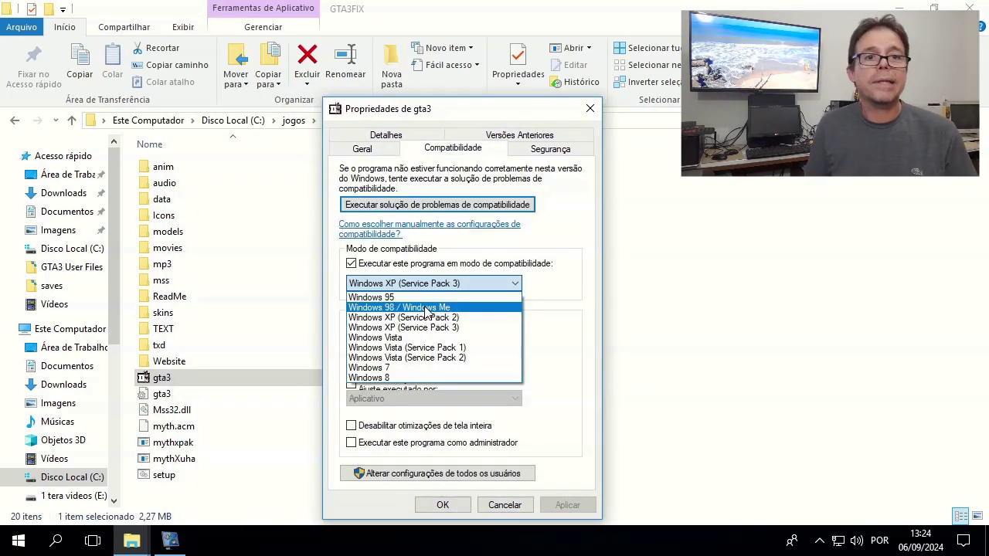
{"action": "key", "text": "Escape"}
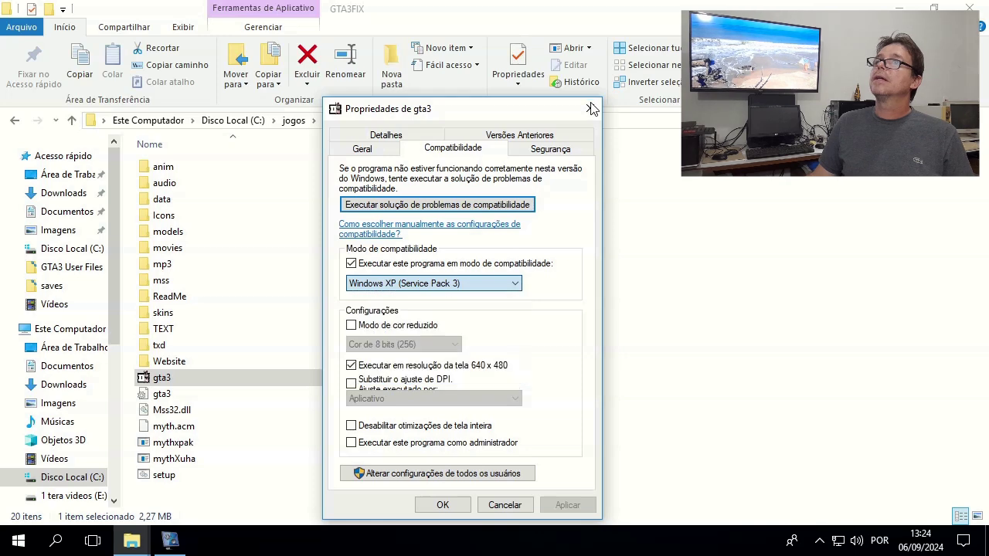
{"action": "left_click", "coordinate": [589, 108]}
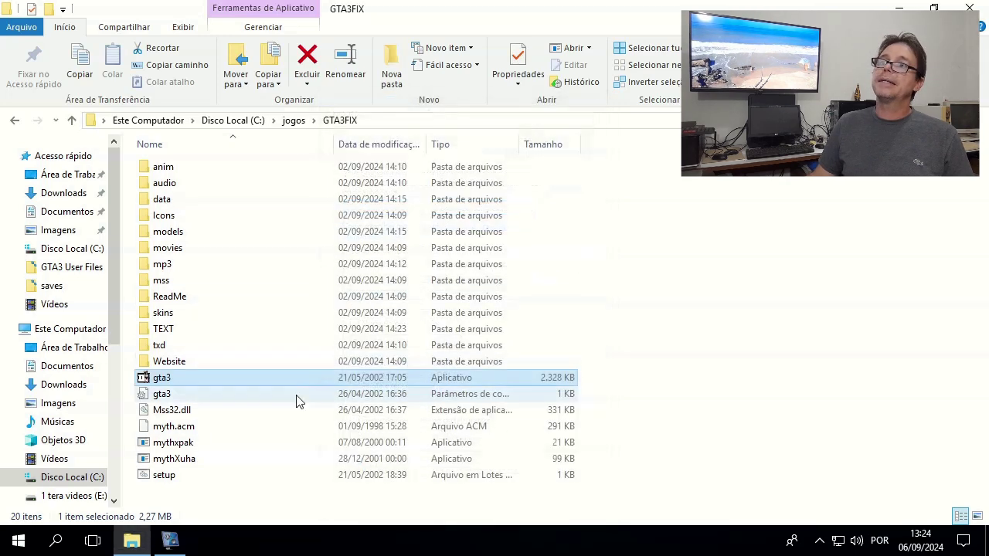
{"action": "right_click", "coordinate": [214, 385]}
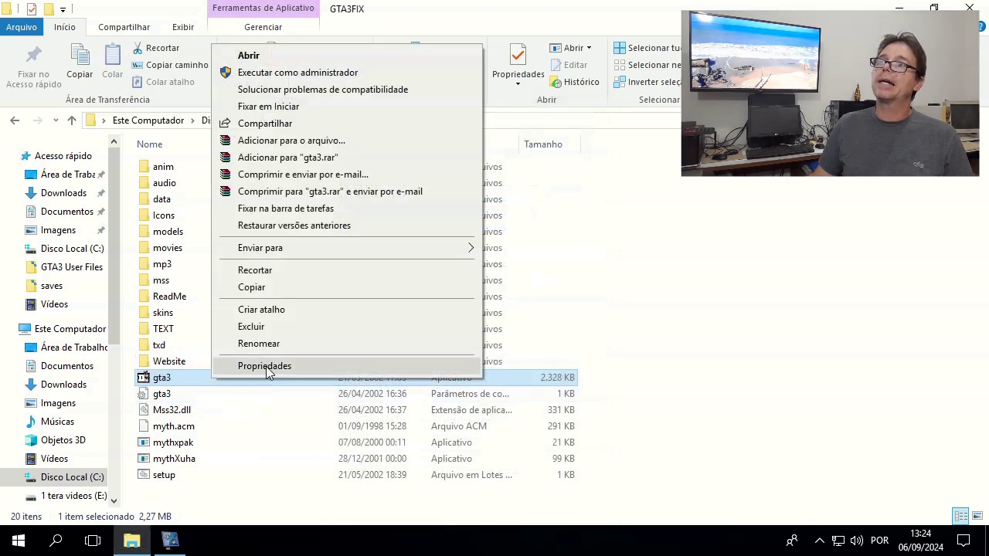
{"action": "left_click", "coordinate": [266, 367]}
{"action": "left_click", "coordinate": [484, 105]}
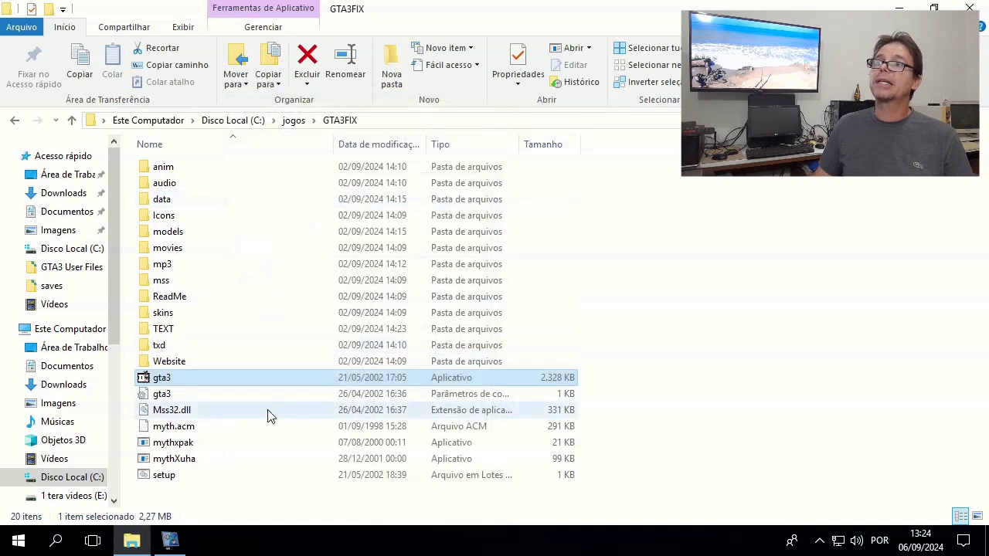
Turn off compatibility mode in the gta3 application's properties and save the change.
{"action": "right_click", "coordinate": [210, 377]}
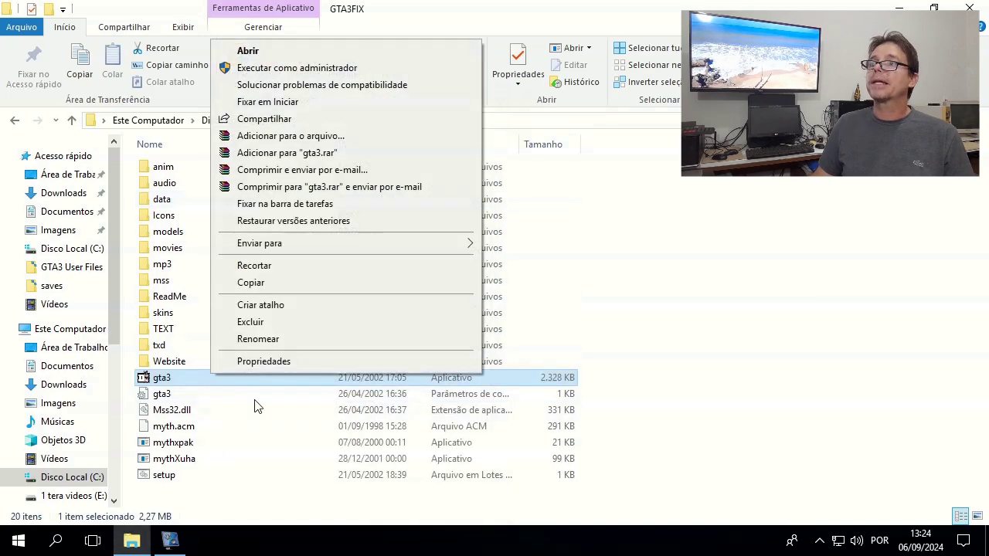
{"action": "left_click", "coordinate": [264, 361]}
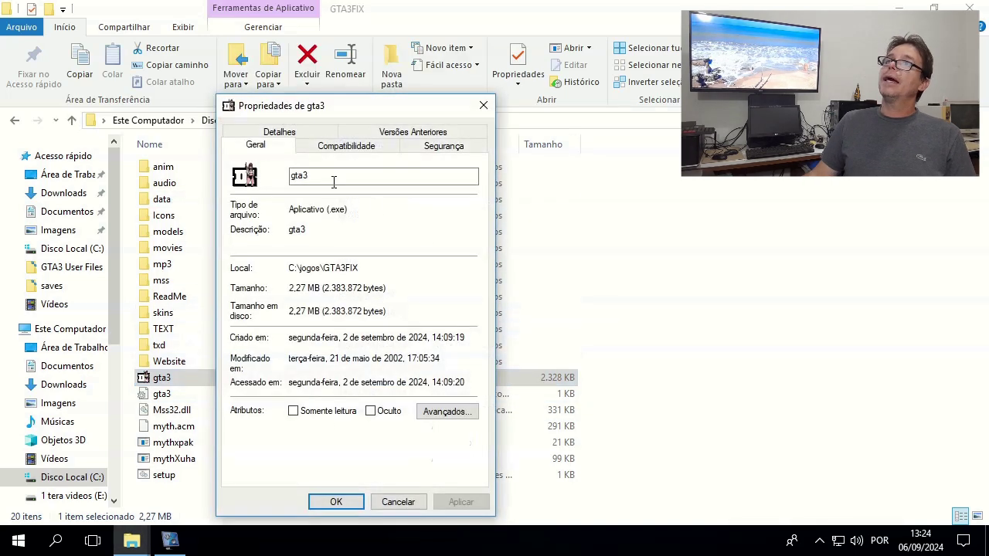
{"action": "left_click", "coordinate": [346, 146]}
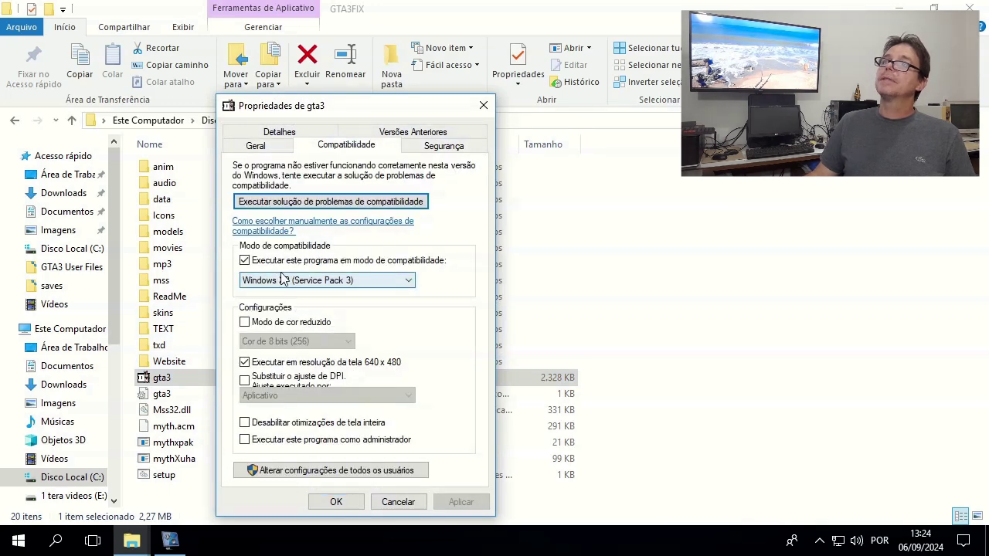
{"action": "left_click", "coordinate": [244, 260]}
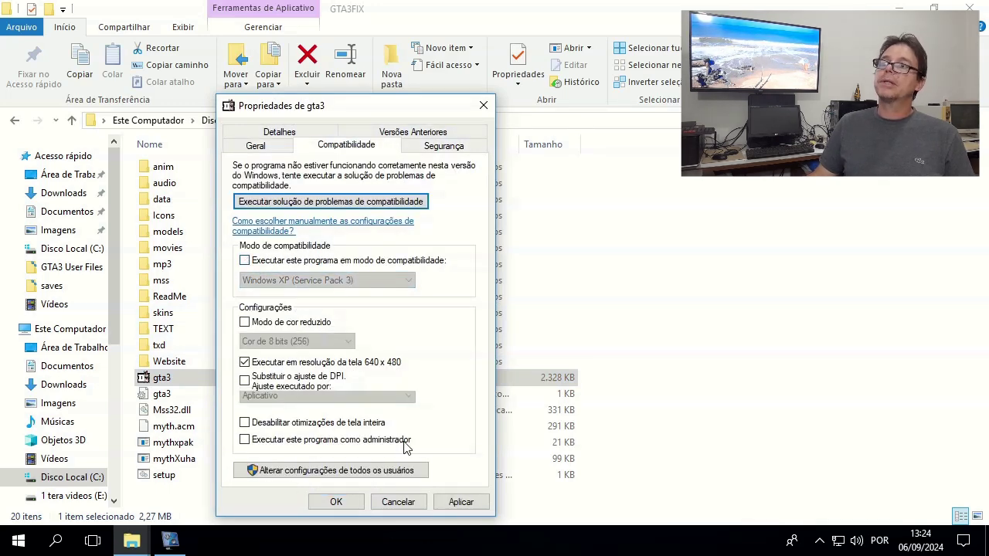
{"action": "left_click", "coordinate": [337, 502]}
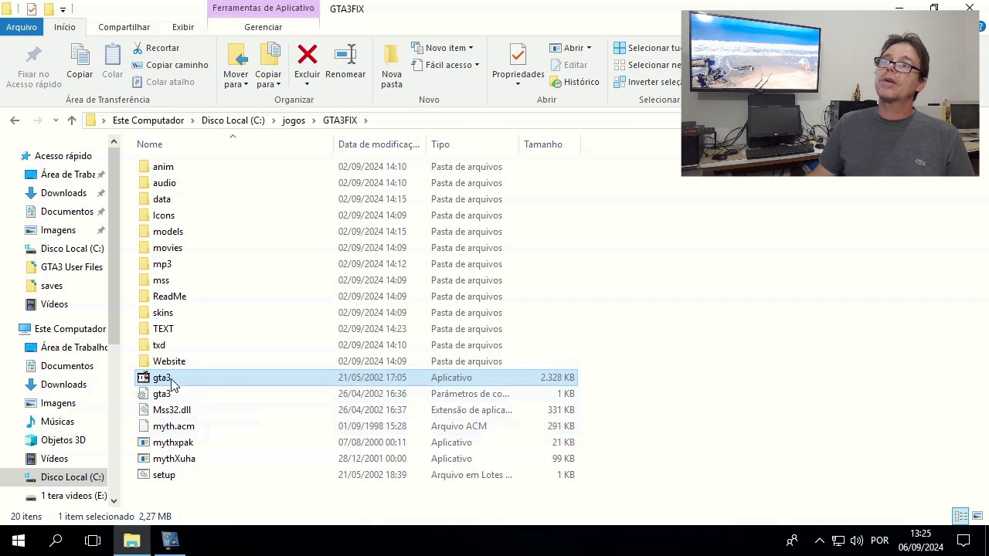
Test-launch the gta3 application without compatibility mode and quit the game from its main menu.
{"action": "double_click", "coordinate": [171, 384]}
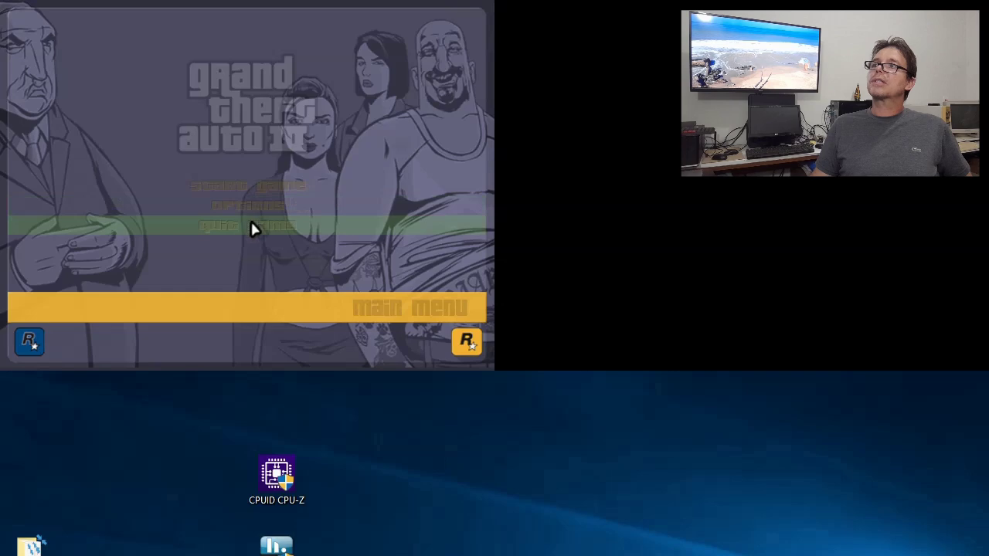
{"action": "left_click", "coordinate": [251, 220]}
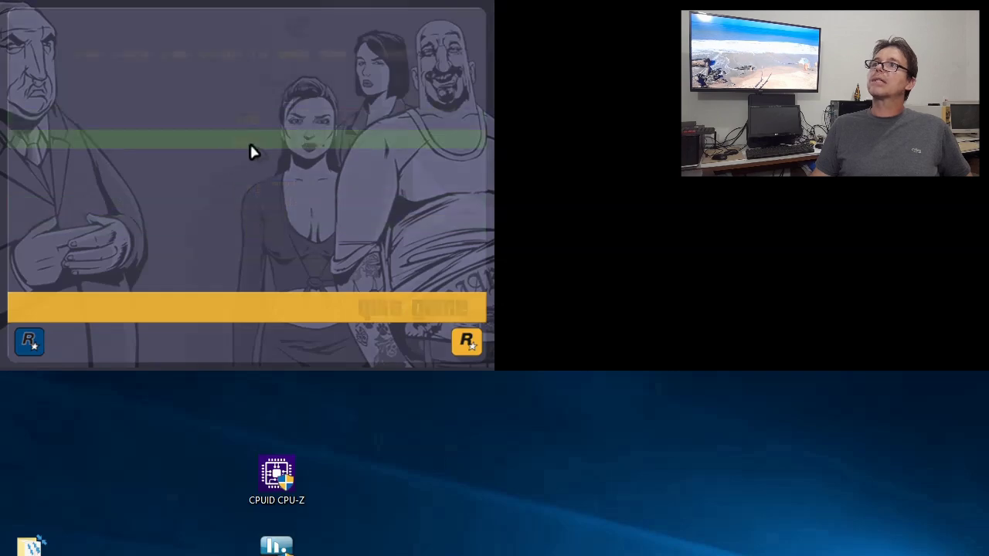
{"action": "left_click", "coordinate": [244, 147]}
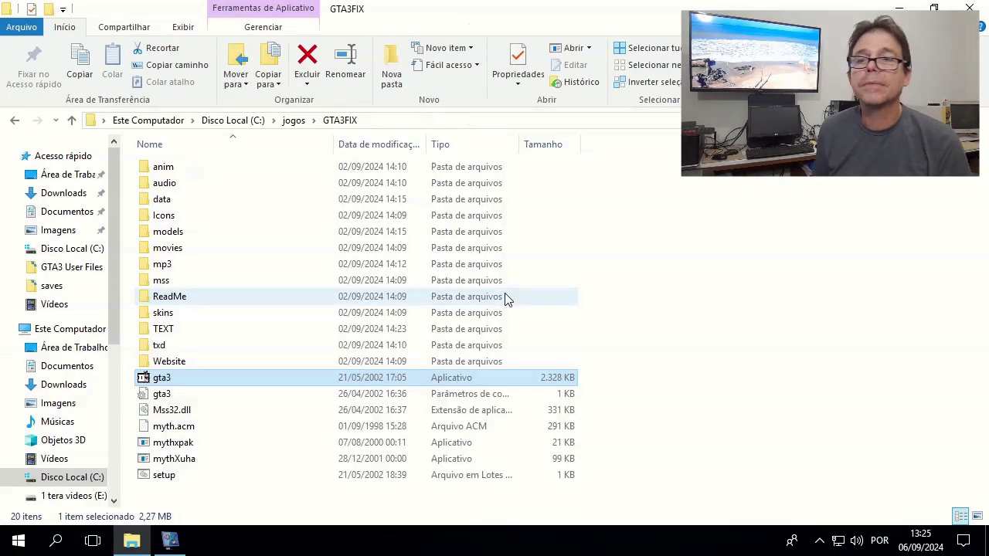
Enable compatibility mode for the gta3 application with Windows XP (Service Pack 3) and apply the setting.
{"action": "right_click", "coordinate": [186, 380]}
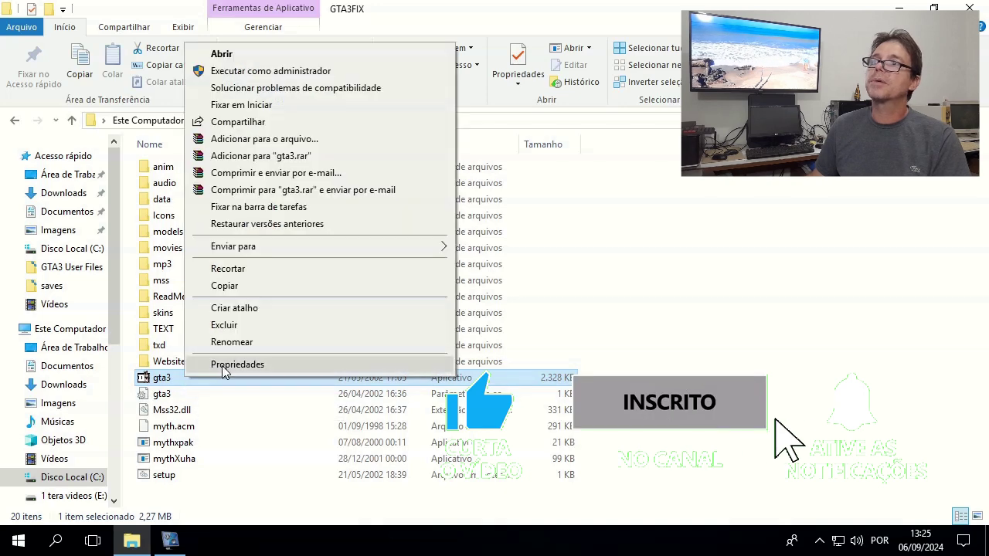
{"action": "left_click", "coordinate": [221, 369]}
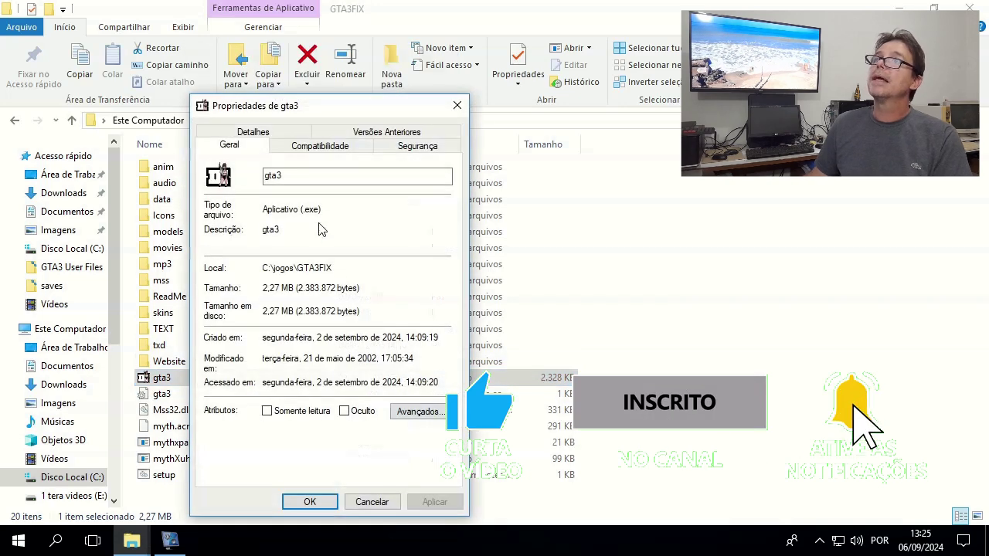
{"action": "left_click", "coordinate": [317, 146]}
{"action": "left_click", "coordinate": [323, 263]}
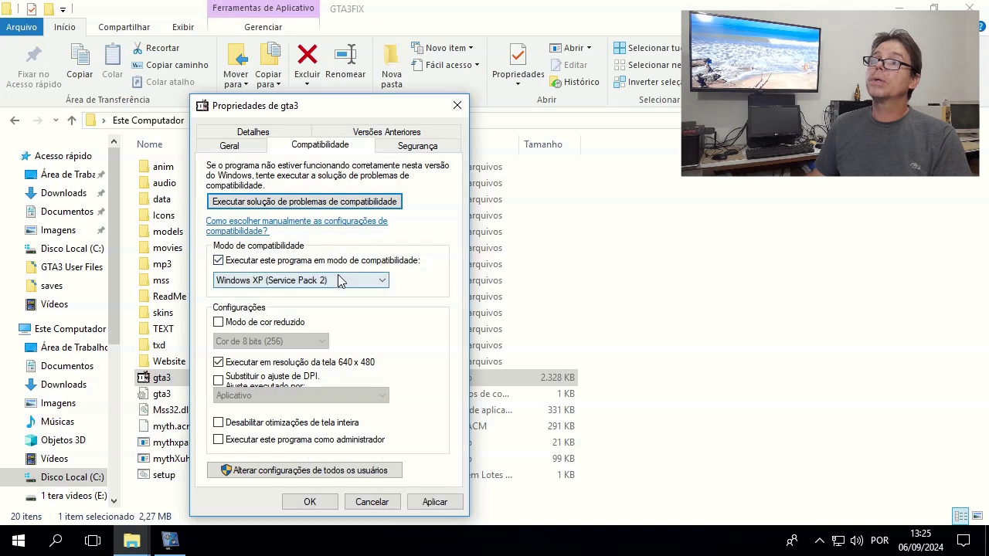
{"action": "left_click", "coordinate": [340, 280]}
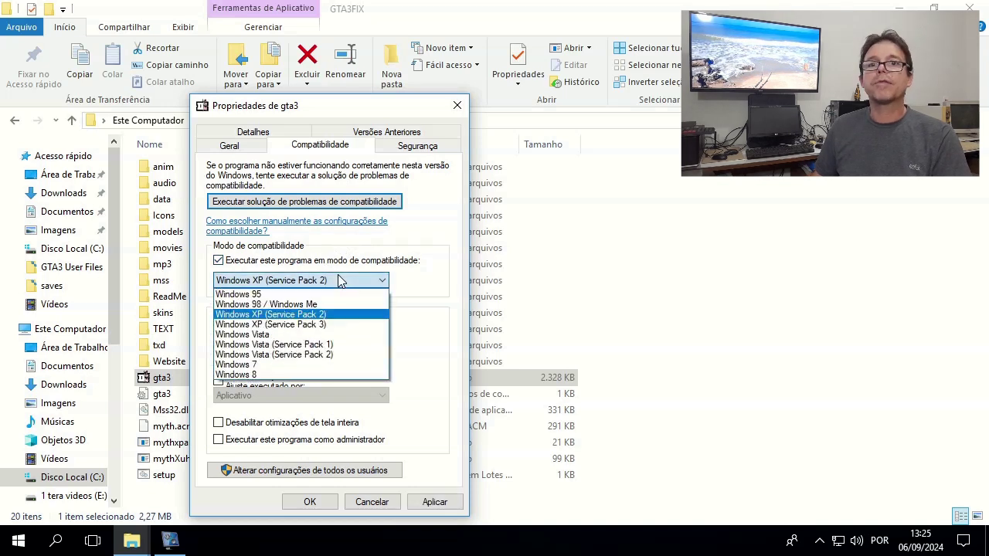
{"action": "left_click", "coordinate": [323, 325]}
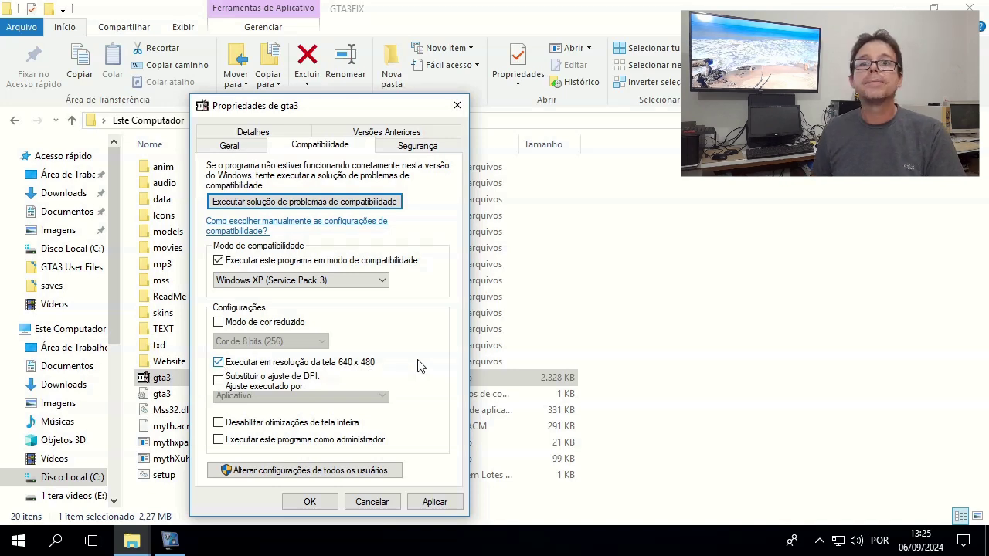
{"action": "left_click", "coordinate": [436, 502]}
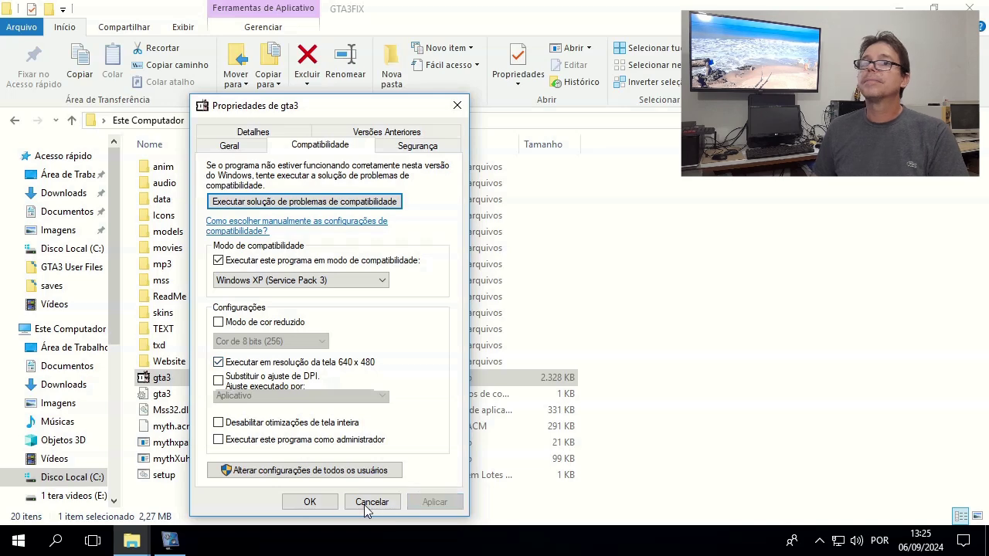
{"action": "left_click", "coordinate": [309, 503]}
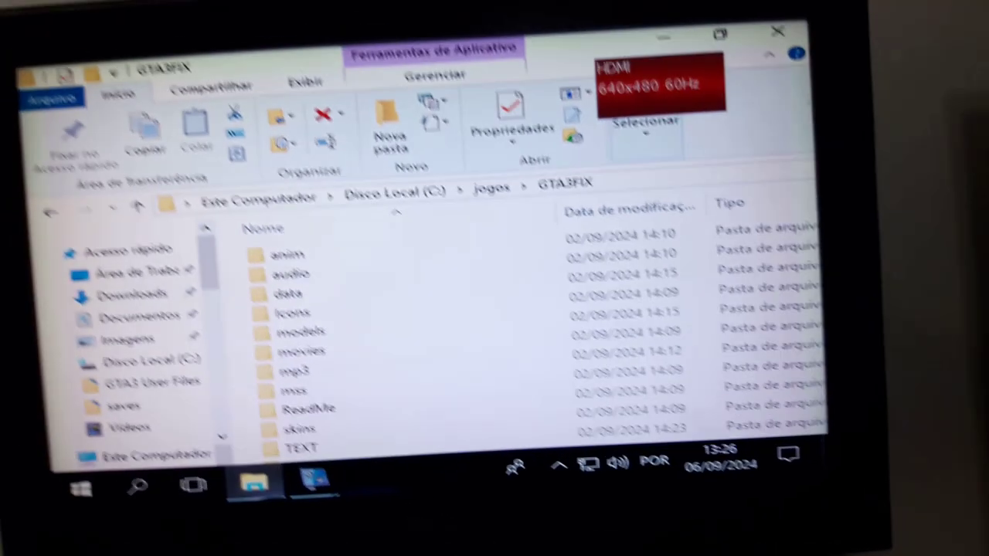
Test-launch gta3 in Windows XP compatibility mode and quit the game from its main menu.
{"action": "scroll", "coordinate": [232, 270], "scroll_direction": "down", "scroll_amount": 3}
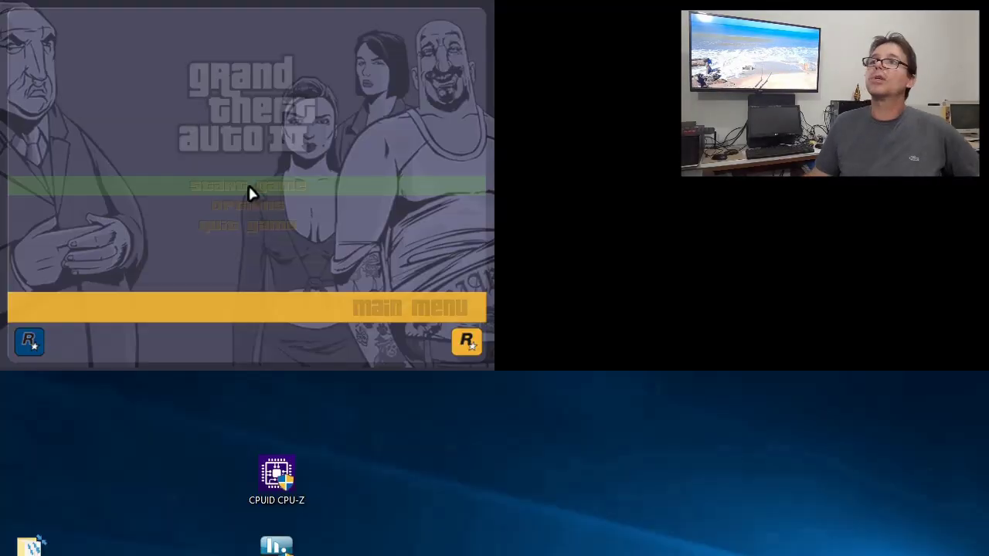
{"action": "left_click", "coordinate": [261, 226]}
{"action": "left_click", "coordinate": [239, 140]}
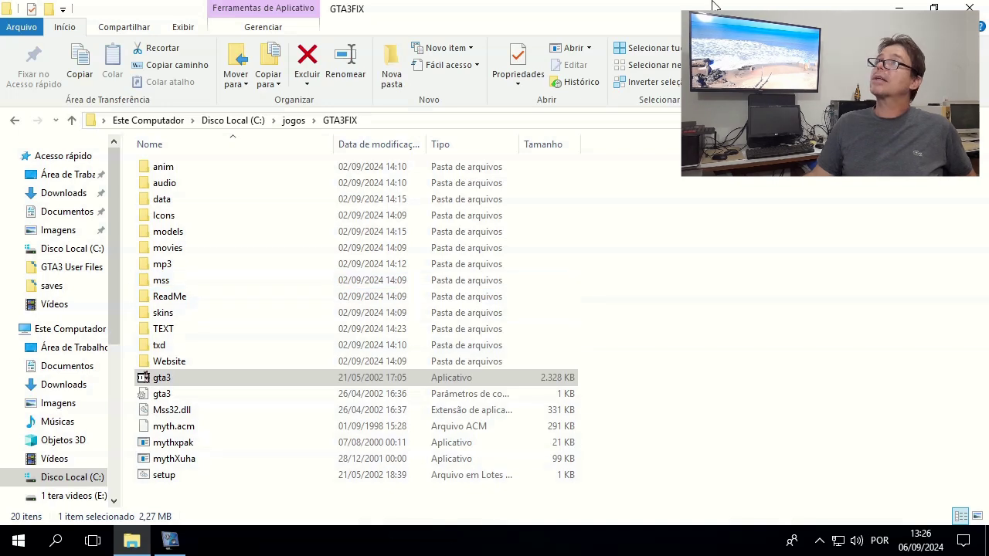
Open the gta3install folder inside C:\jogos and look through its installation files.
{"action": "left_click", "coordinate": [294, 121]}
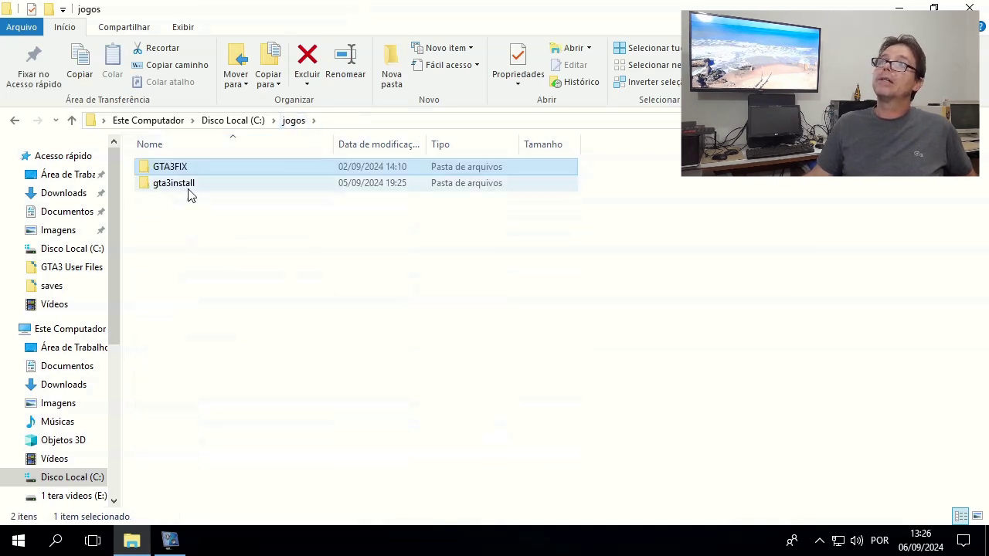
{"action": "left_click", "coordinate": [188, 192]}
{"action": "double_click", "coordinate": [188, 191]}
{"action": "scroll", "coordinate": [417, 392], "scroll_direction": "down", "scroll_amount": 4}
{"action": "scroll", "coordinate": [417, 392], "scroll_direction": "up", "scroll_amount": 4}
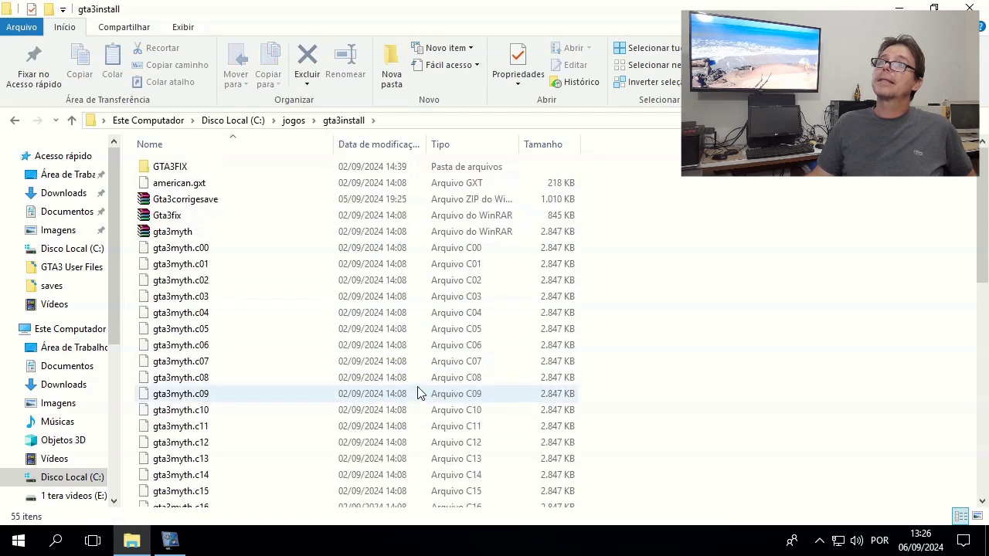
Set the gta3install window aside and open the GTA3FIX folder inside C:\jogos in the other file window.
{"action": "left_click", "coordinate": [199, 202]}
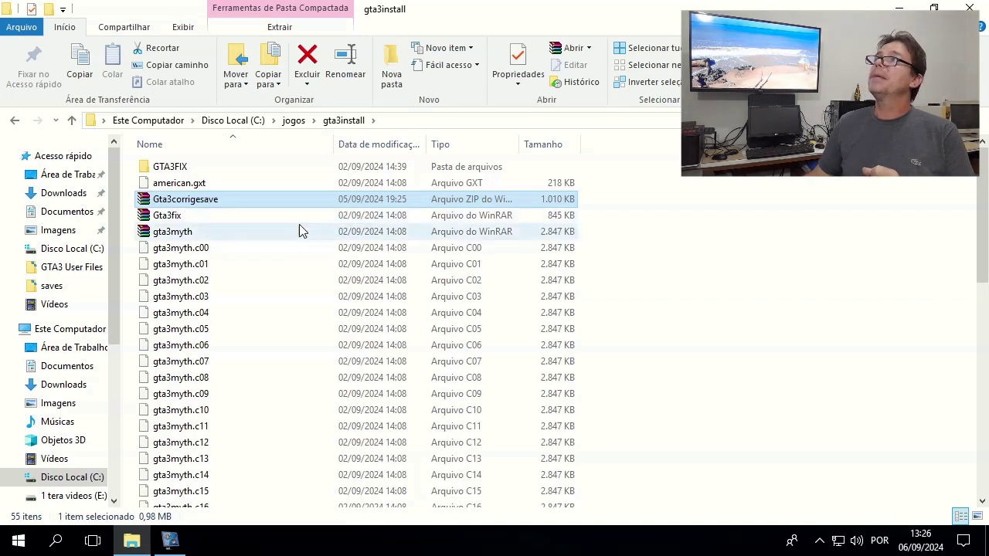
{"action": "left_click", "coordinate": [899, 9]}
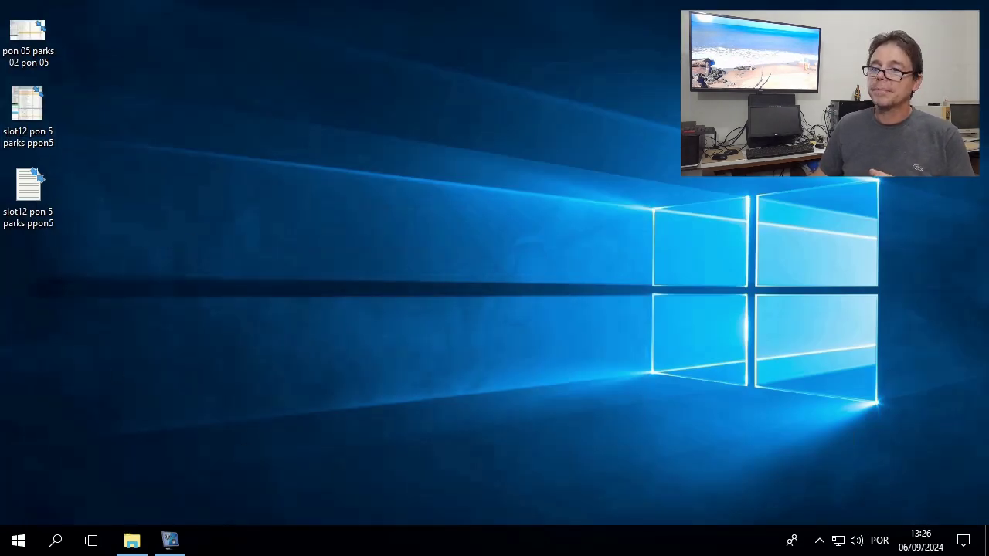
{"action": "left_click", "coordinate": [131, 540]}
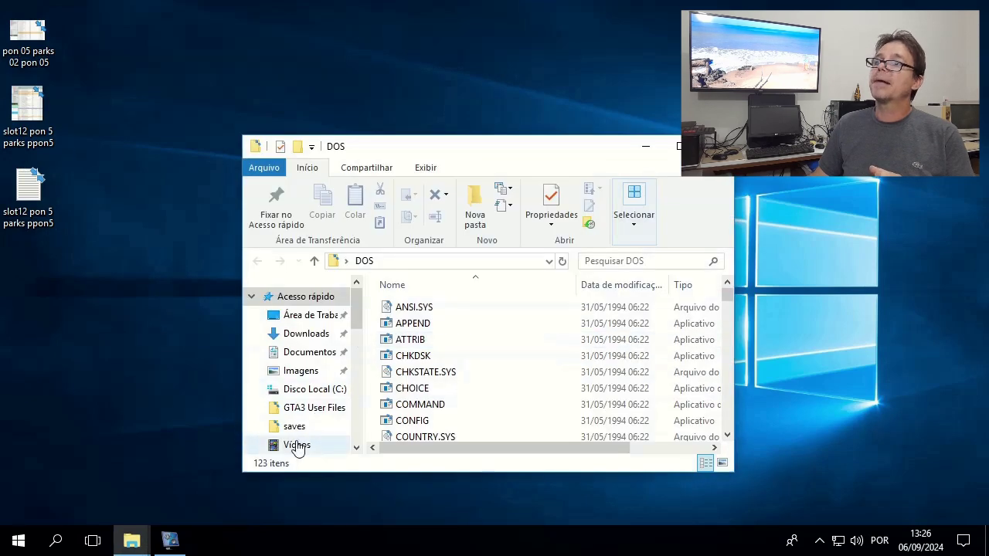
{"action": "left_click", "coordinate": [313, 390]}
{"action": "scroll", "coordinate": [410, 369], "scroll_direction": "down", "scroll_amount": 3}
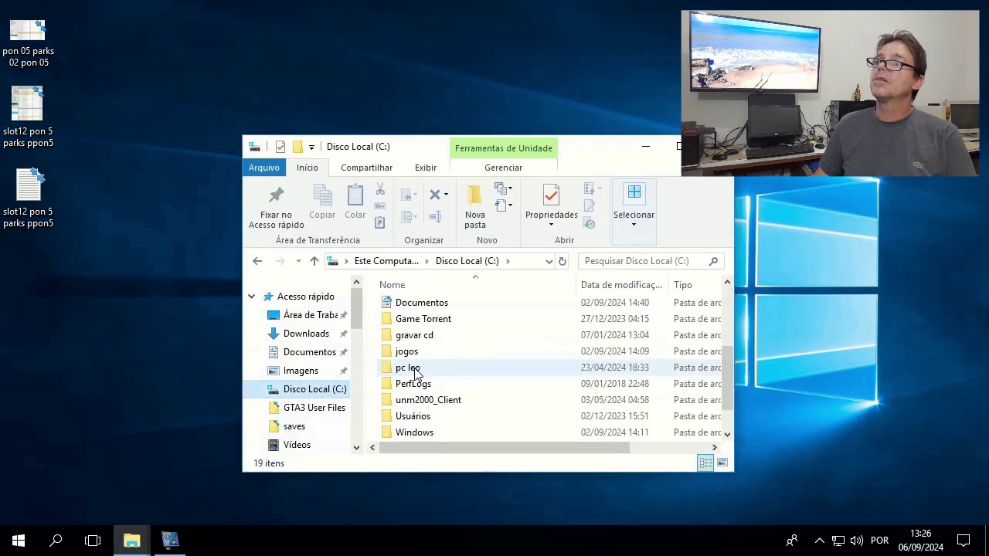
{"action": "scroll", "coordinate": [444, 385], "scroll_direction": "down", "scroll_amount": 1}
{"action": "scroll", "coordinate": [441, 383], "scroll_direction": "up", "scroll_amount": 2}
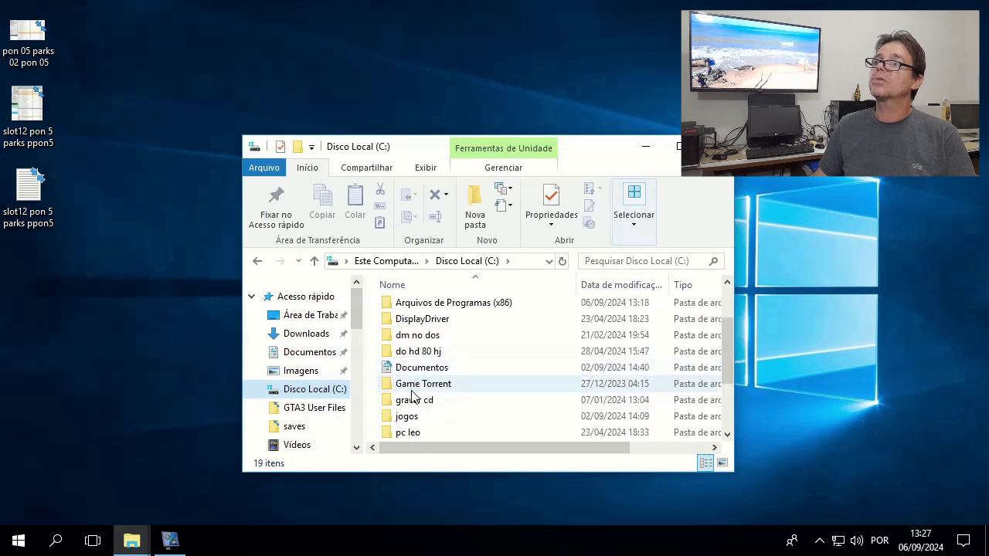
{"action": "double_click", "coordinate": [415, 415]}
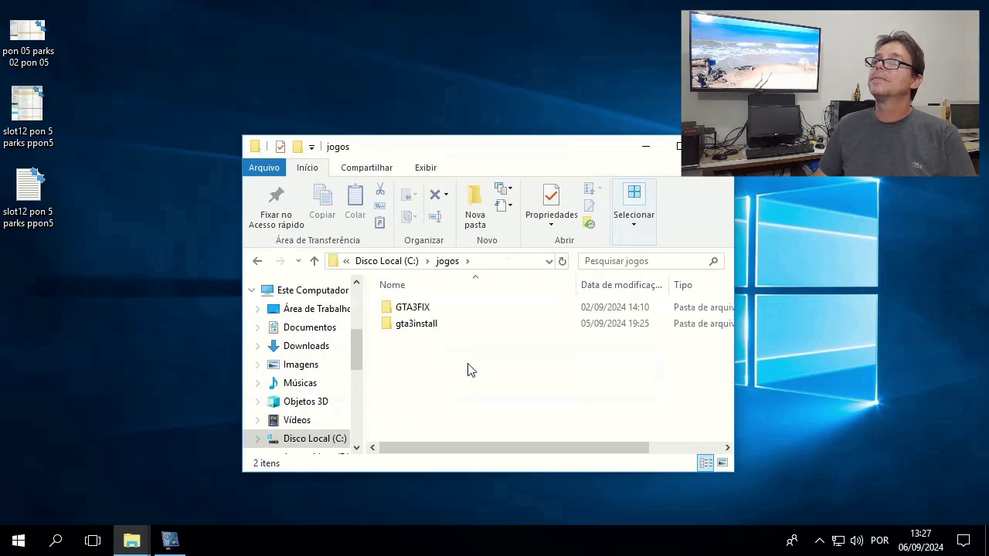
{"action": "double_click", "coordinate": [416, 308]}
{"action": "scroll", "coordinate": [524, 368], "scroll_direction": "down", "scroll_amount": 4}
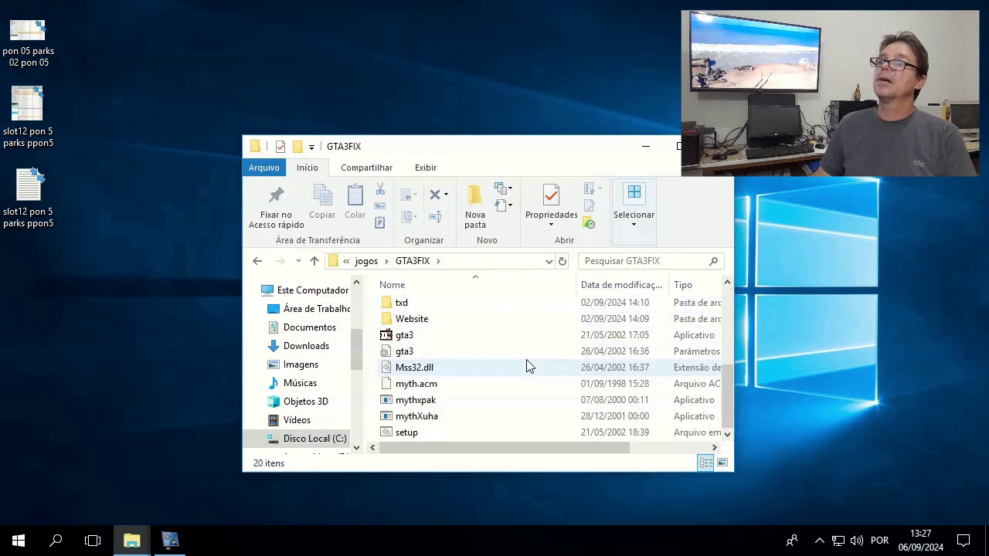
Rename the gta3 application in the GTA3FIX folder to gta3old.
{"action": "left_click", "coordinate": [414, 337]}
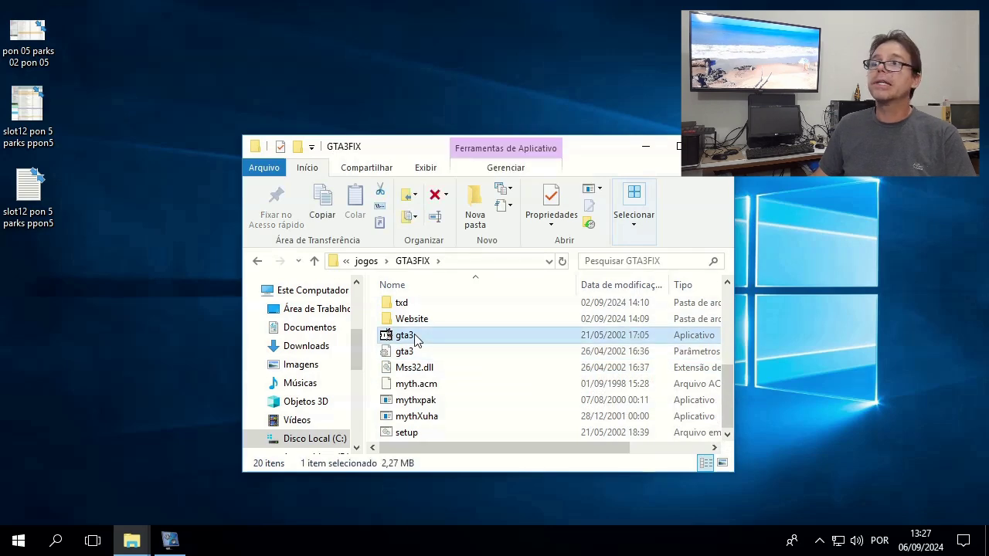
{"action": "right_click", "coordinate": [415, 338]}
{"action": "left_click", "coordinate": [479, 486]}
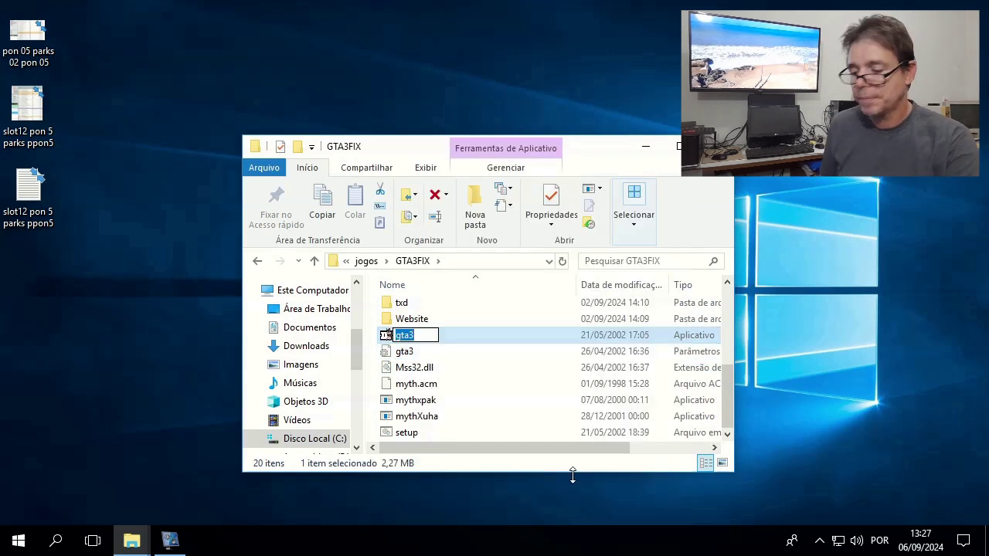
{"action": "key", "text": "End"}
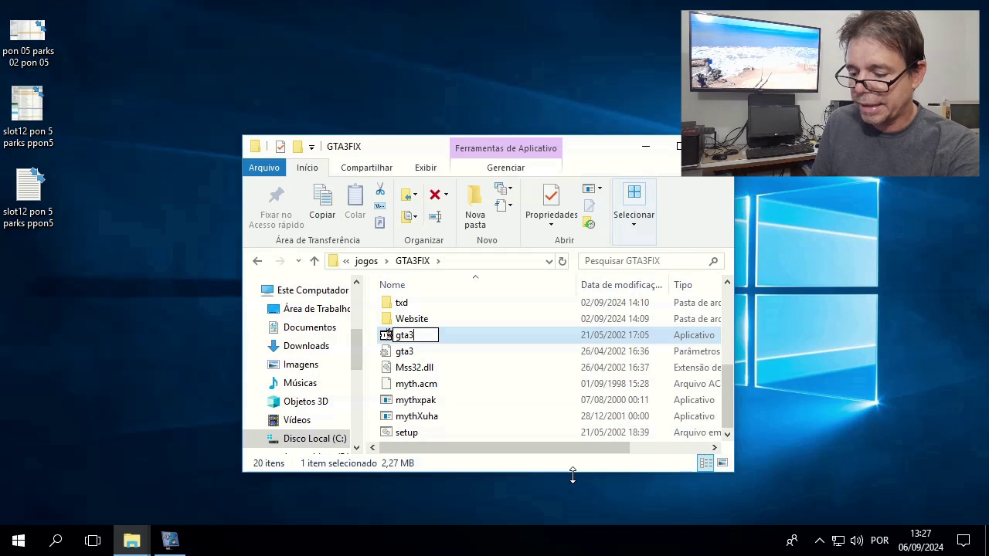
{"action": "type", "text": "old"}
{"action": "key", "text": "Return"}
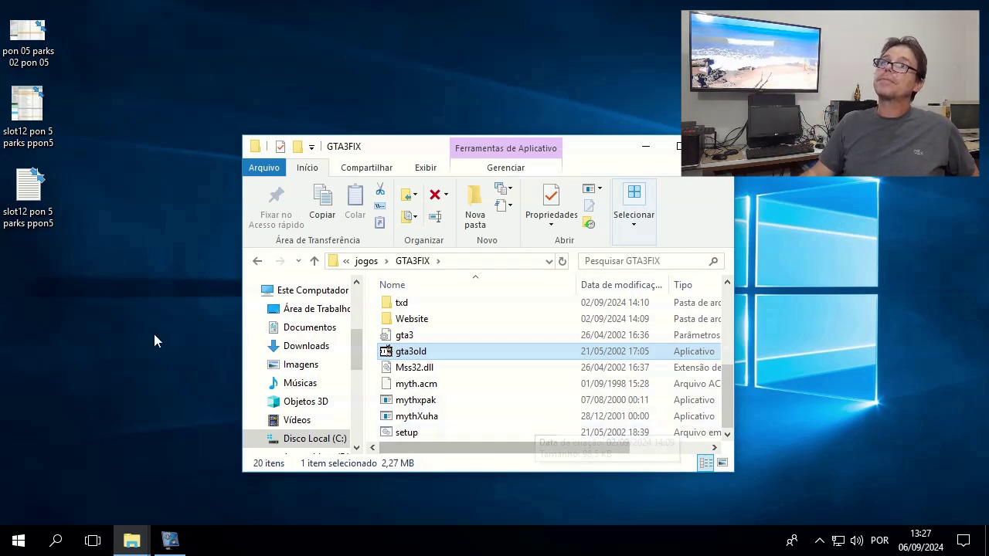
Return to the gta3install folder and open the Gta3corrigesave archive.
{"action": "mouse_move", "coordinate": [143, 539]}
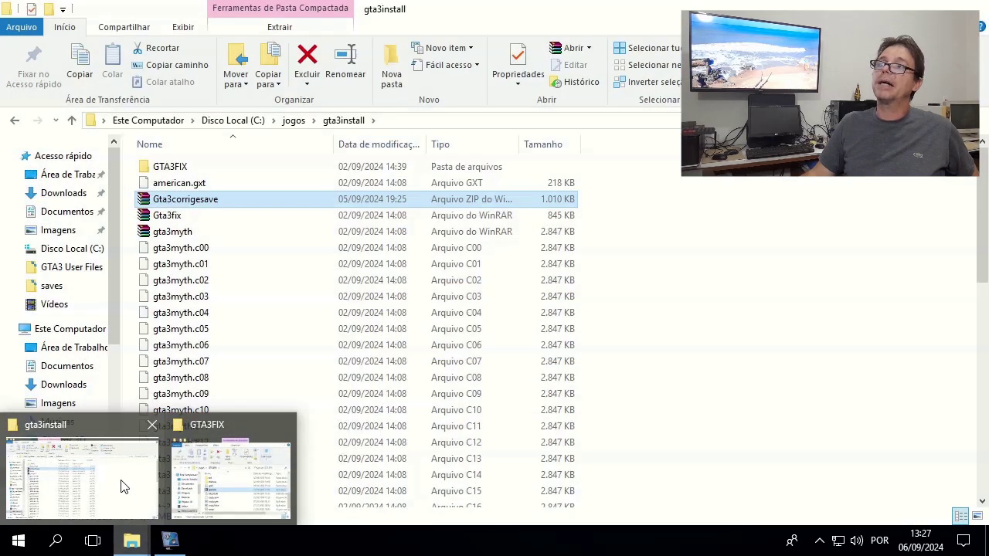
{"action": "left_click", "coordinate": [121, 484]}
{"action": "left_click", "coordinate": [210, 216]}
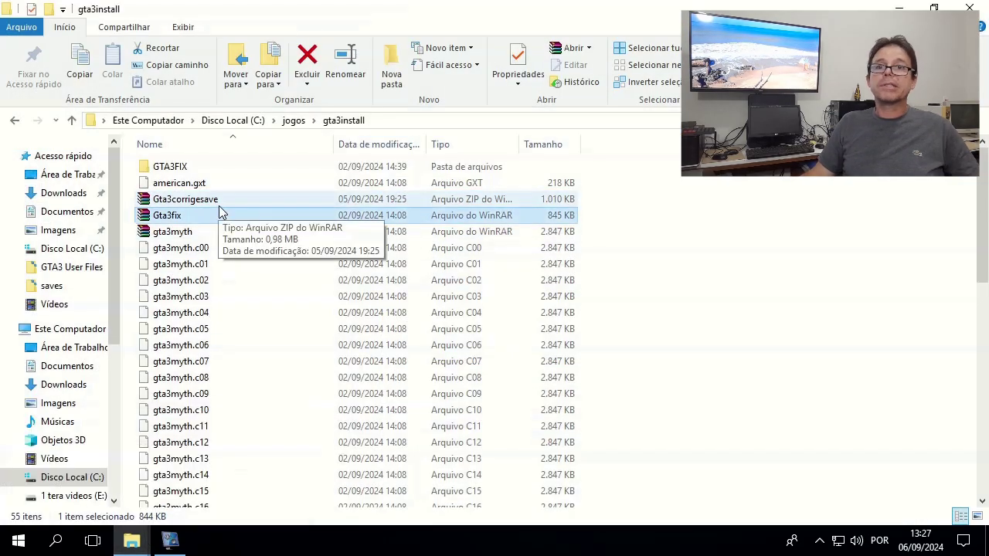
{"action": "left_click", "coordinate": [220, 204]}
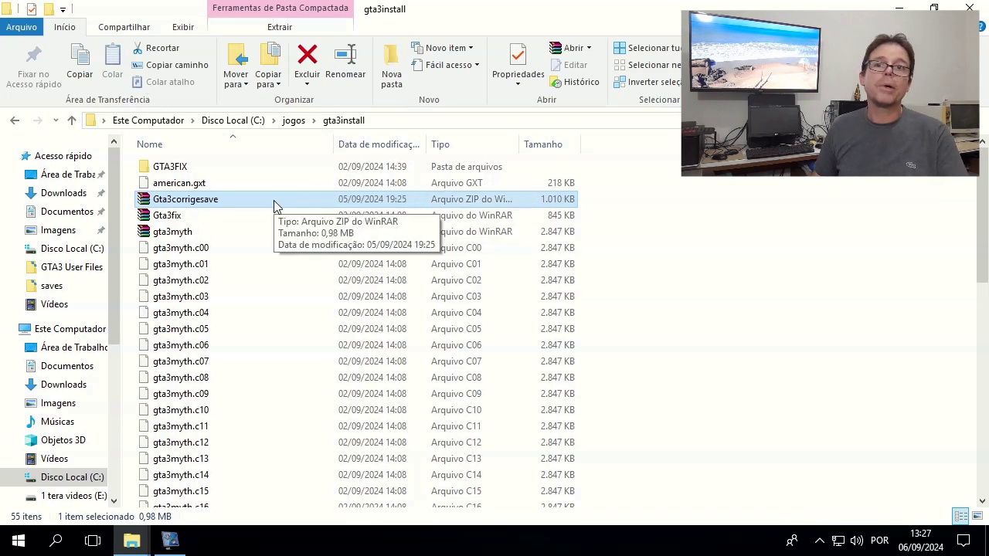
{"action": "double_click", "coordinate": [211, 205]}
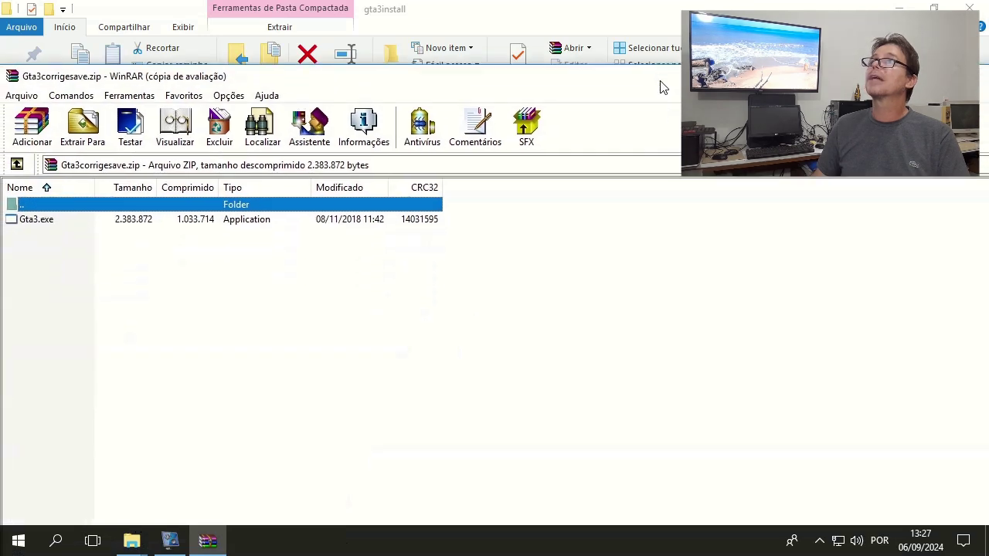
Extract Gta3.exe from the Gta3corrigesave archive to C:\jogos\GTA3FIX and close the archive.
{"action": "left_click_drag", "start_coordinate": [576, 90], "coordinate": [646, 59]}
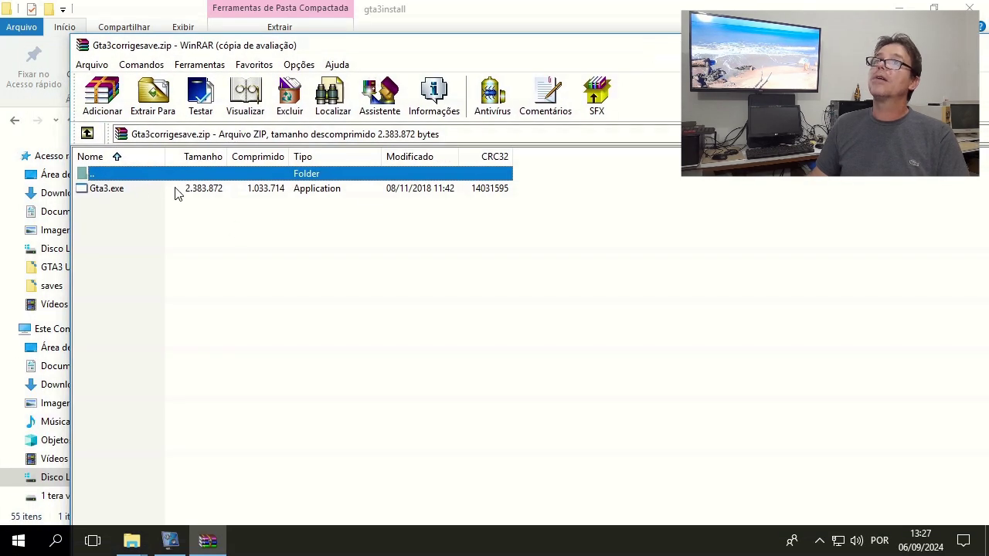
{"action": "left_click", "coordinate": [133, 191]}
{"action": "left_click", "coordinate": [160, 96]}
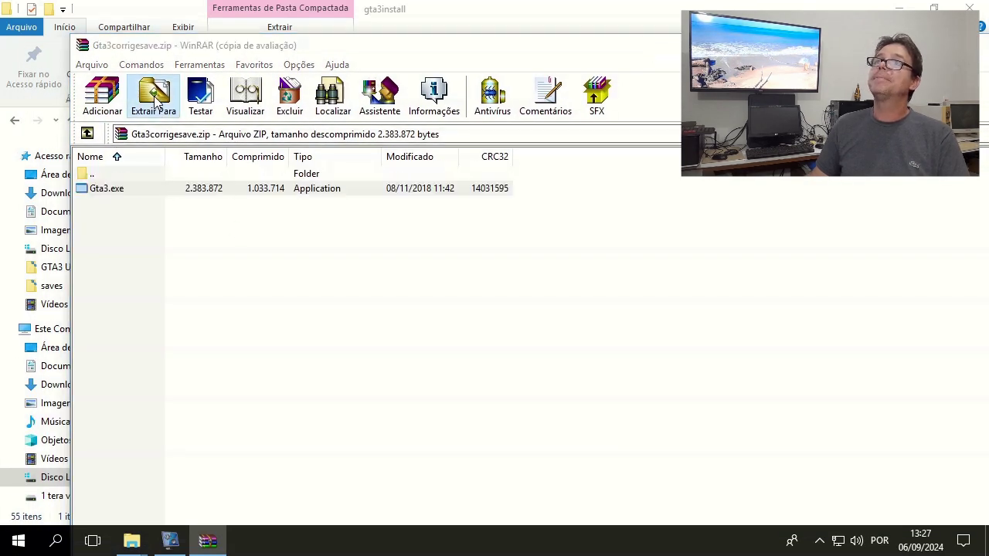
{"action": "left_click", "coordinate": [692, 346]}
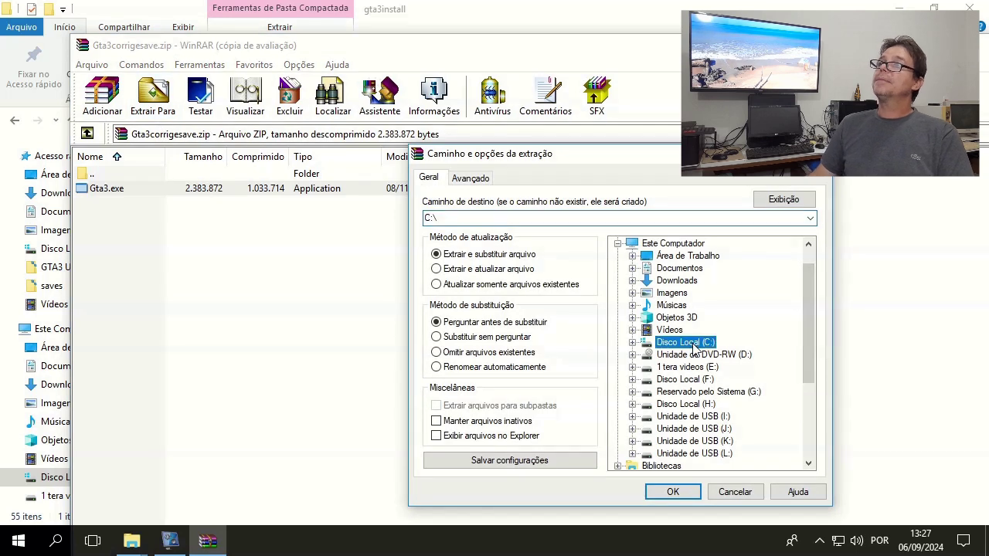
{"action": "double_click", "coordinate": [705, 342]}
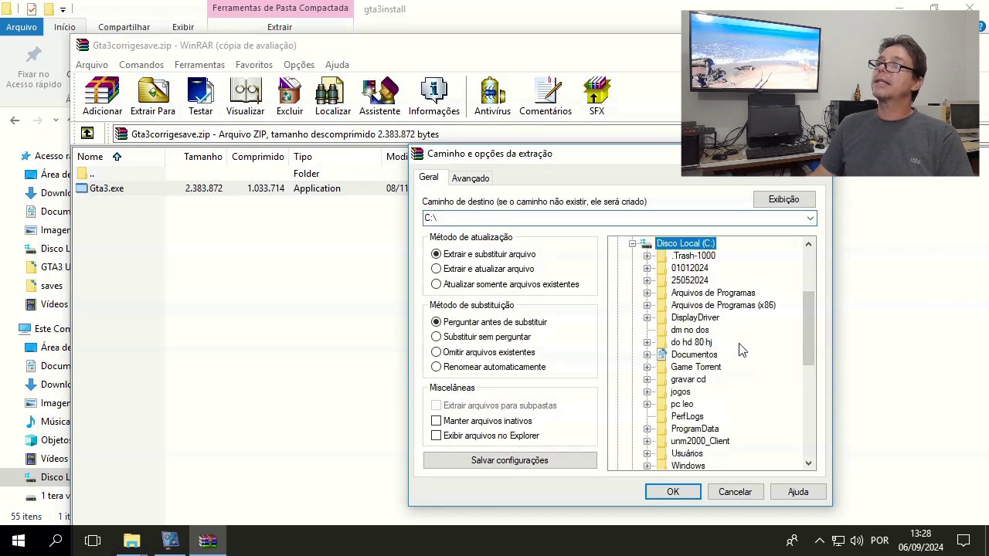
{"action": "double_click", "coordinate": [680, 392]}
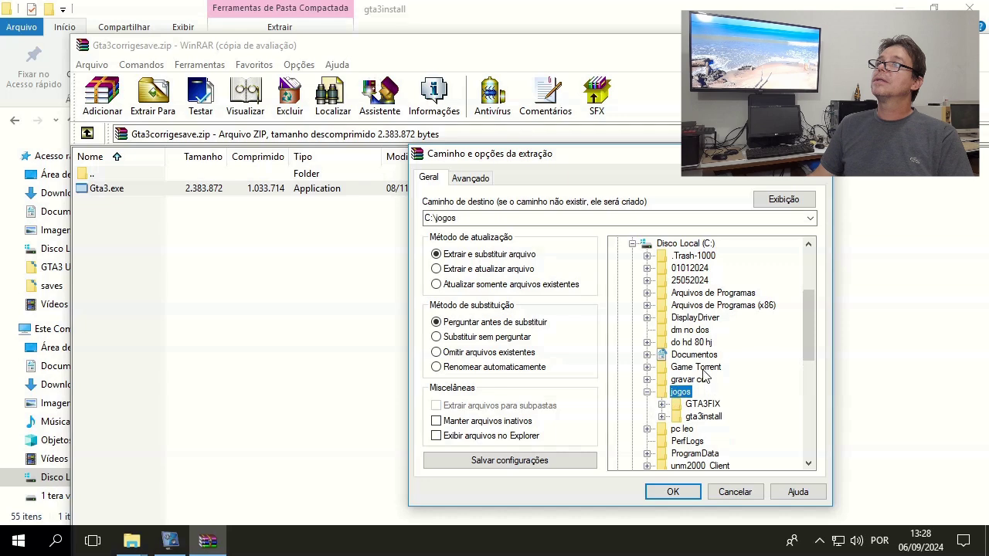
{"action": "double_click", "coordinate": [700, 405]}
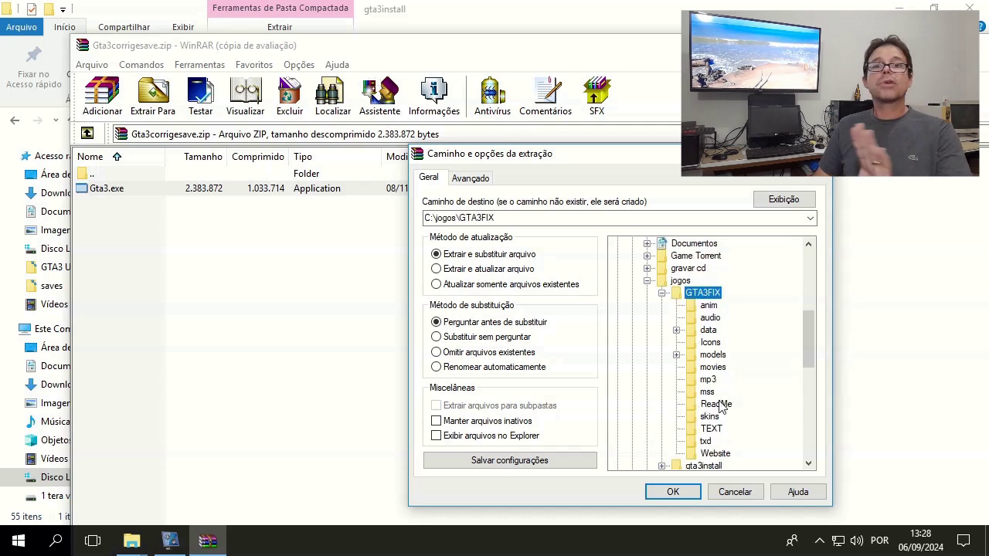
{"action": "left_click", "coordinate": [673, 492]}
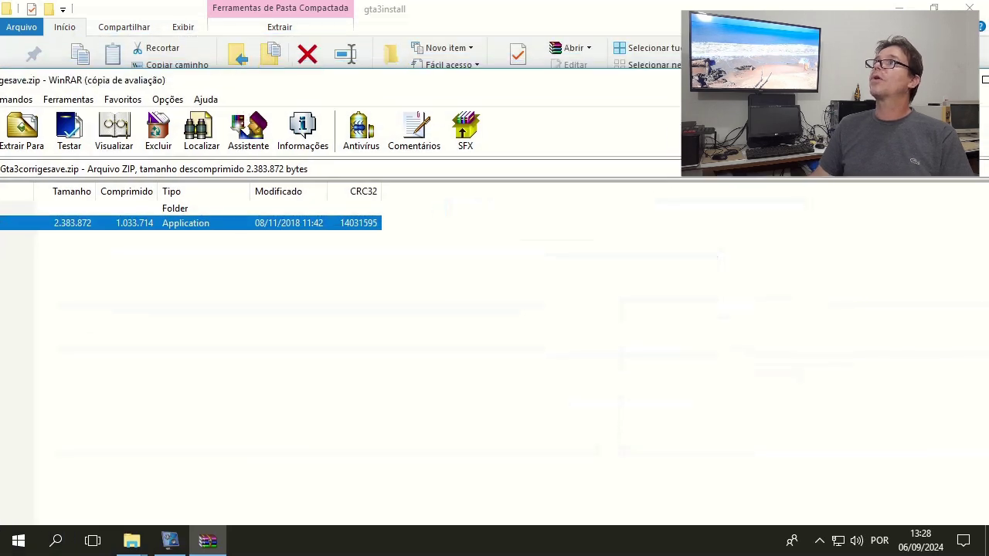
{"action": "key", "text": "Escape"}
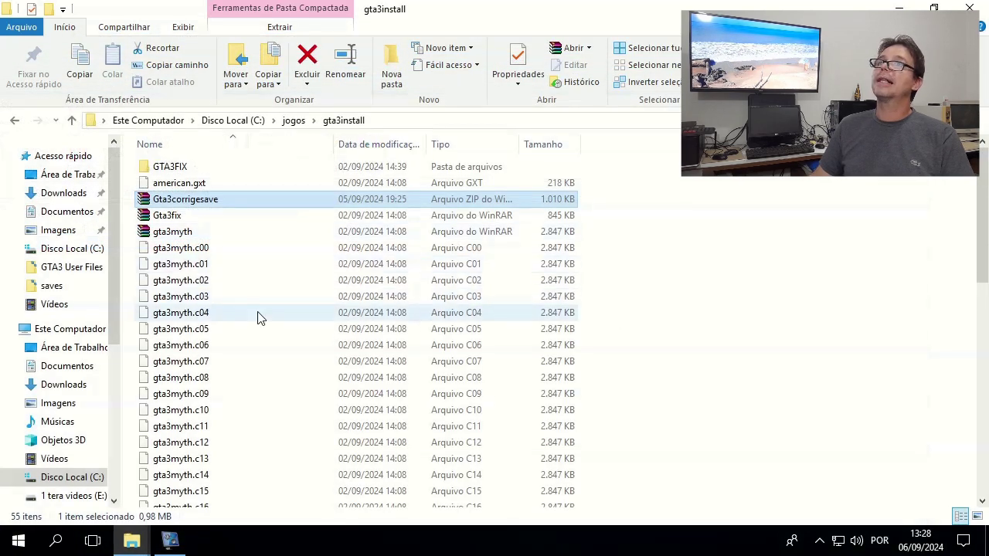
Open C:\jogos\GTA3FIX and check the extracted Gta3 application against the renamed gta3old.
{"action": "left_click", "coordinate": [293, 120]}
{"action": "left_click", "coordinate": [188, 172]}
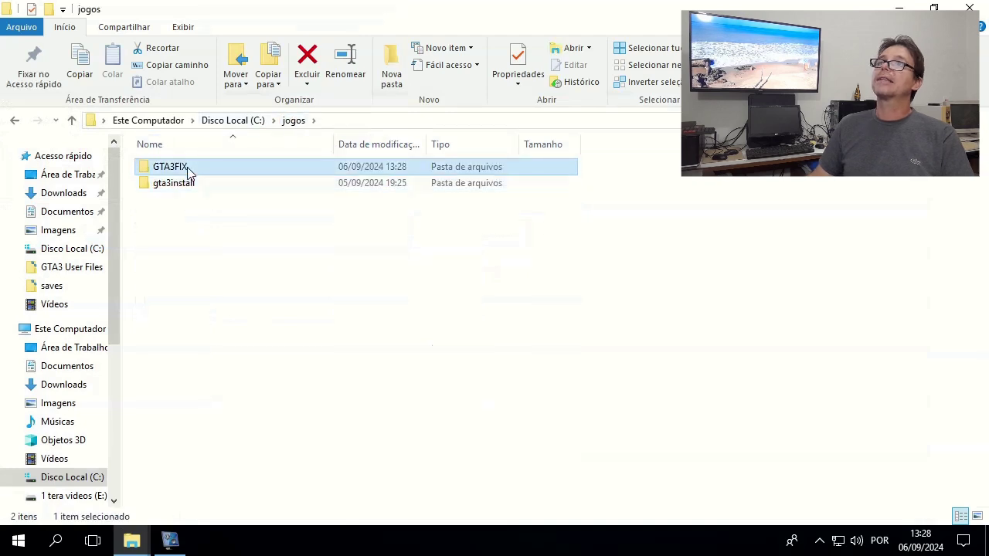
{"action": "double_click", "coordinate": [187, 171]}
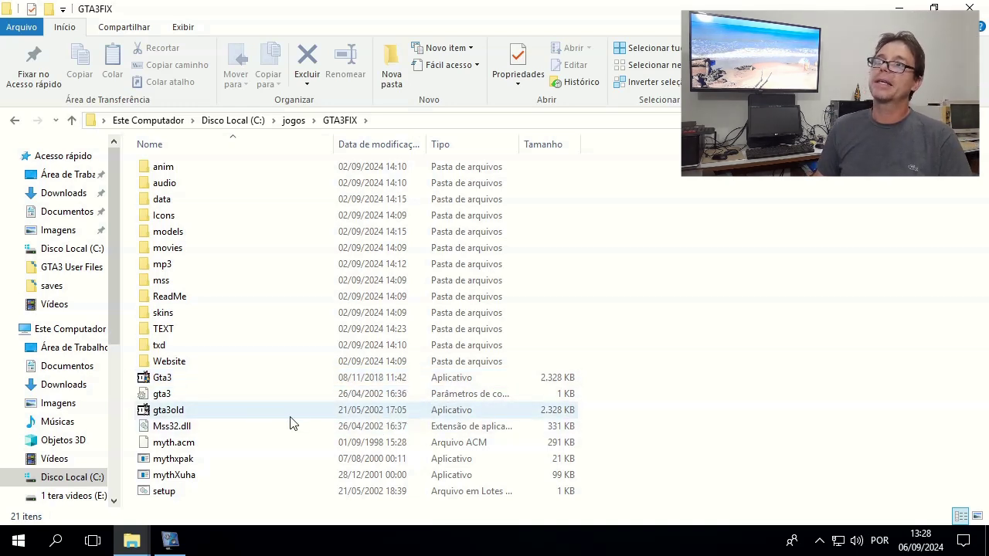
{"action": "left_click", "coordinate": [263, 414]}
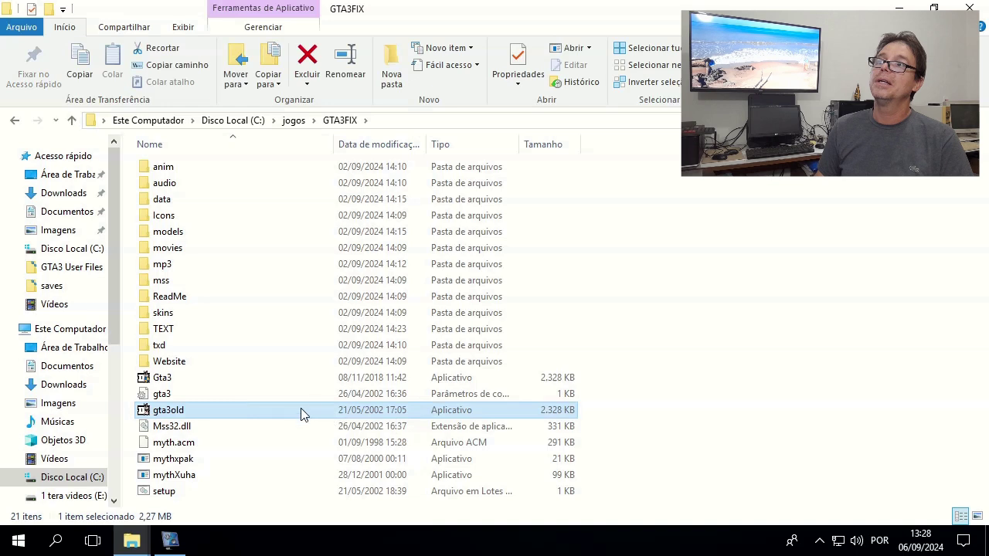
{"action": "left_click", "coordinate": [360, 380]}
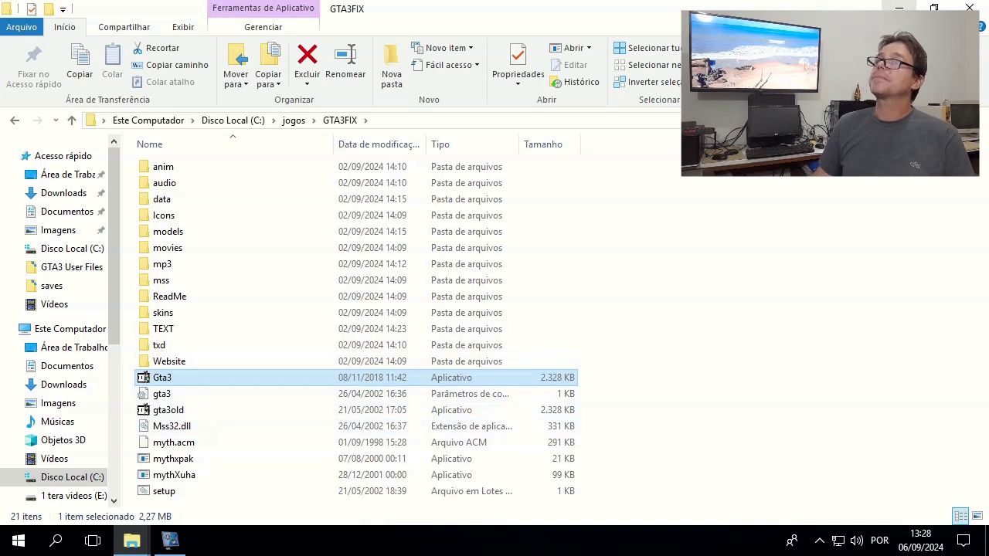
Copy the Gta3corrigesave archive from the gta3install folder into the Downloads folder.
{"action": "left_click", "coordinate": [294, 120]}
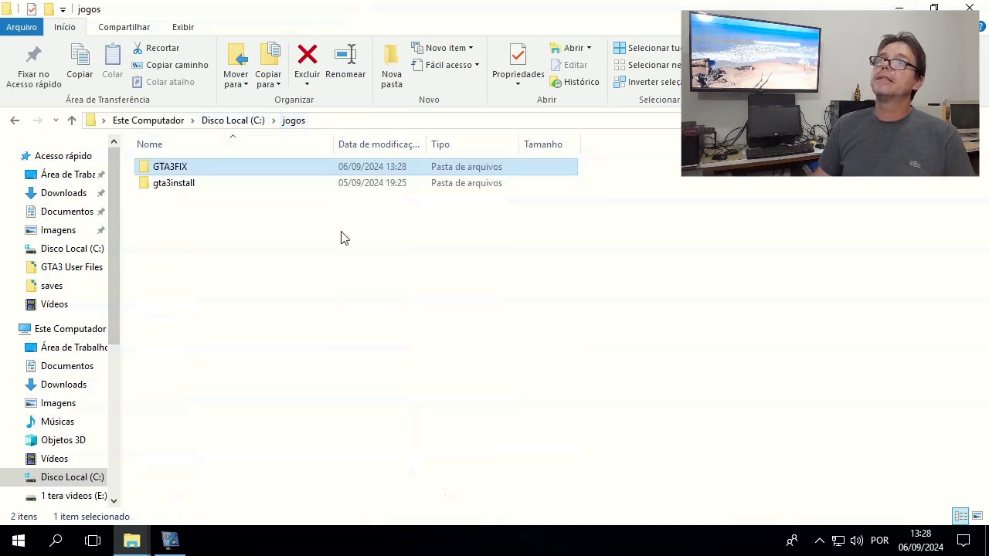
{"action": "double_click", "coordinate": [194, 185]}
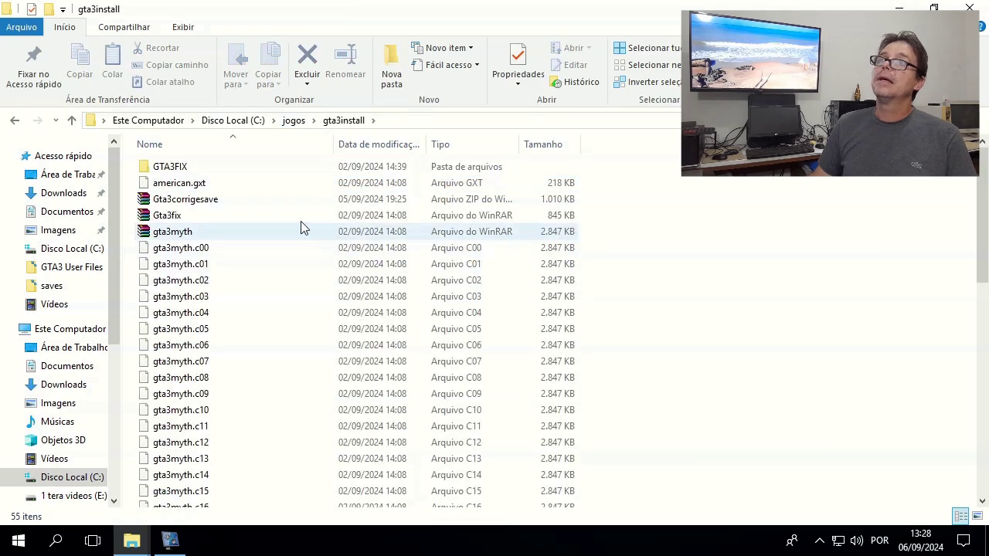
{"action": "left_click", "coordinate": [244, 204]}
{"action": "right_click", "coordinate": [241, 203]}
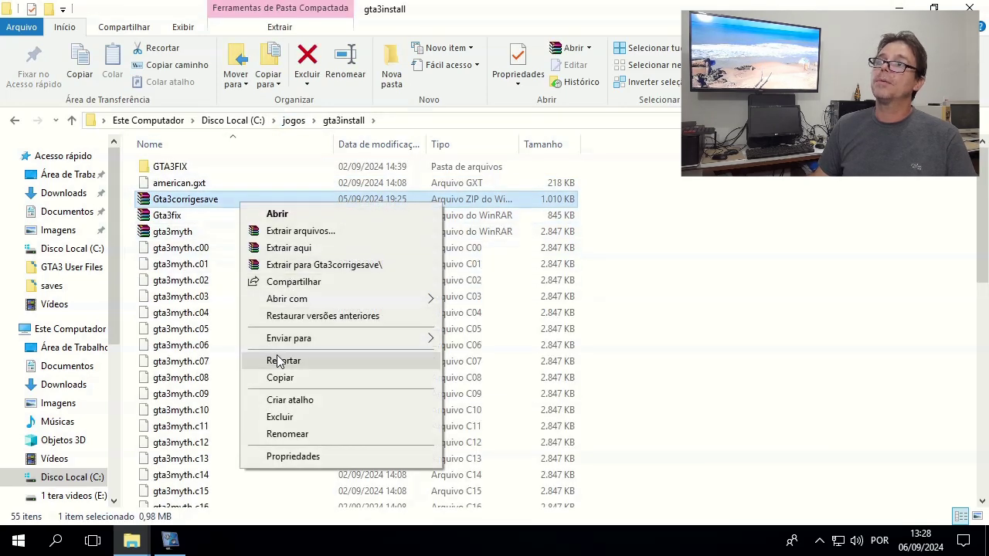
{"action": "left_click", "coordinate": [279, 378]}
{"action": "left_click", "coordinate": [63, 193]}
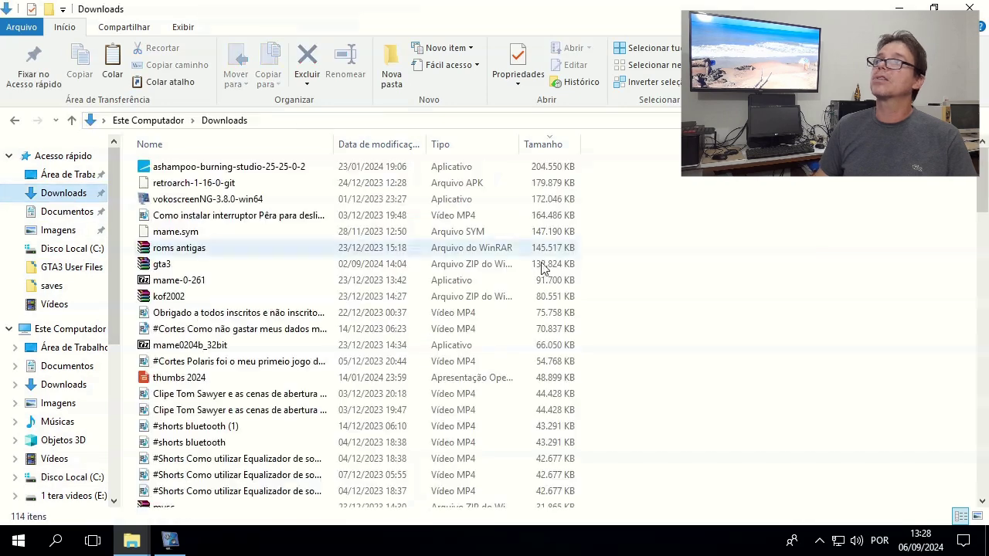
{"action": "right_click", "coordinate": [775, 277]}
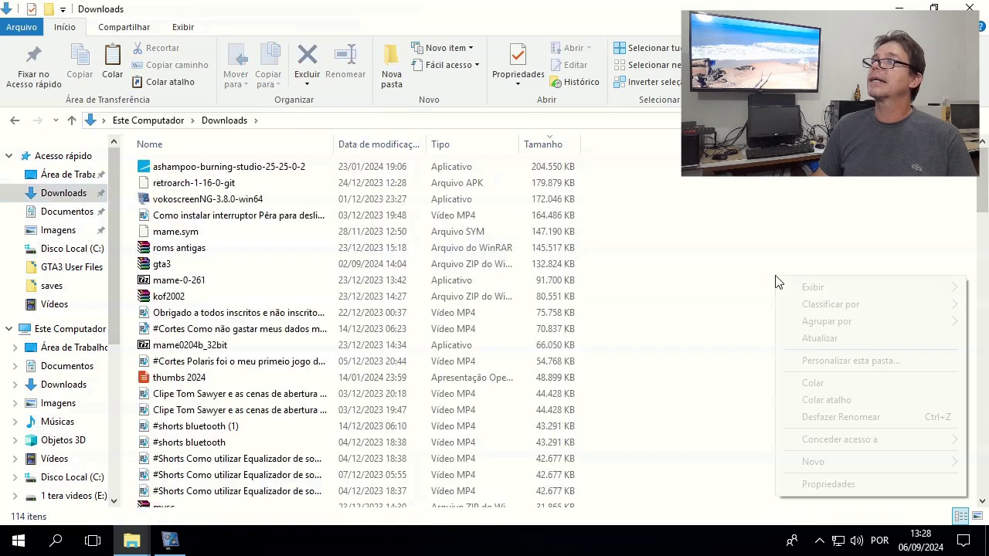
{"action": "left_click", "coordinate": [824, 378]}
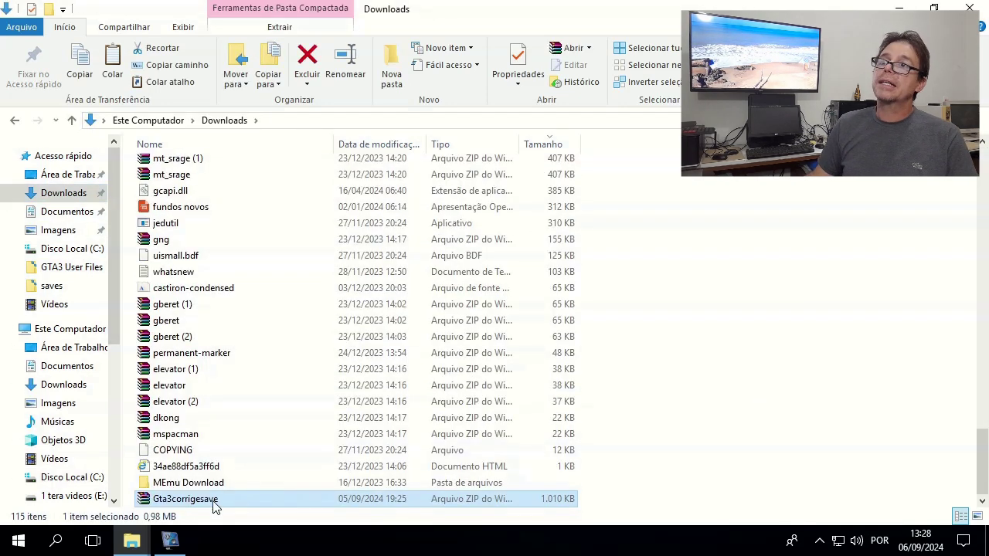
Copy the Gta3corrigesave archive from Downloads and paste it into the C:\jogos\GTA3FIX folder.
{"action": "left_click", "coordinate": [214, 503]}
{"action": "right_click", "coordinate": [214, 503]}
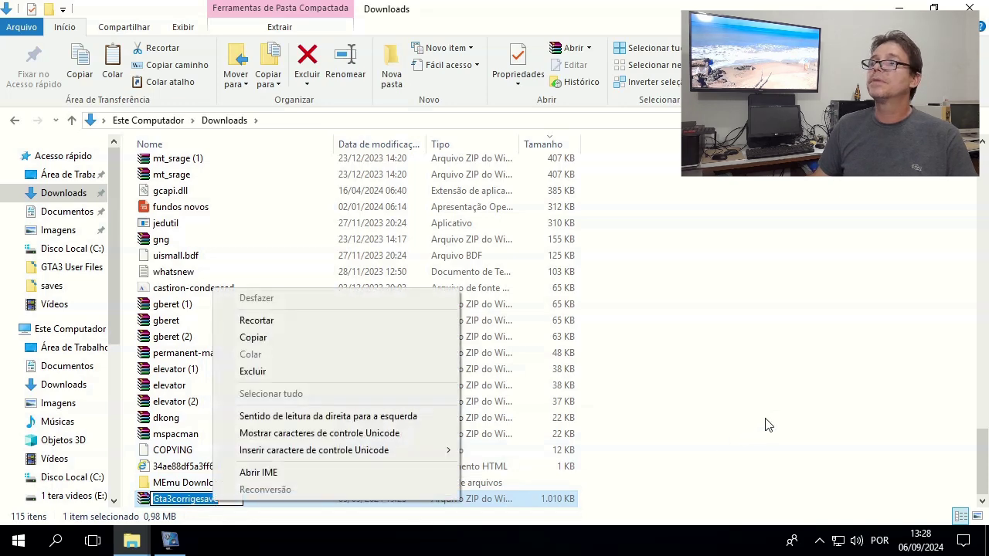
{"action": "key", "text": "Escape"}
{"action": "key", "text": "Escape"}
{"action": "right_click", "coordinate": [185, 503]}
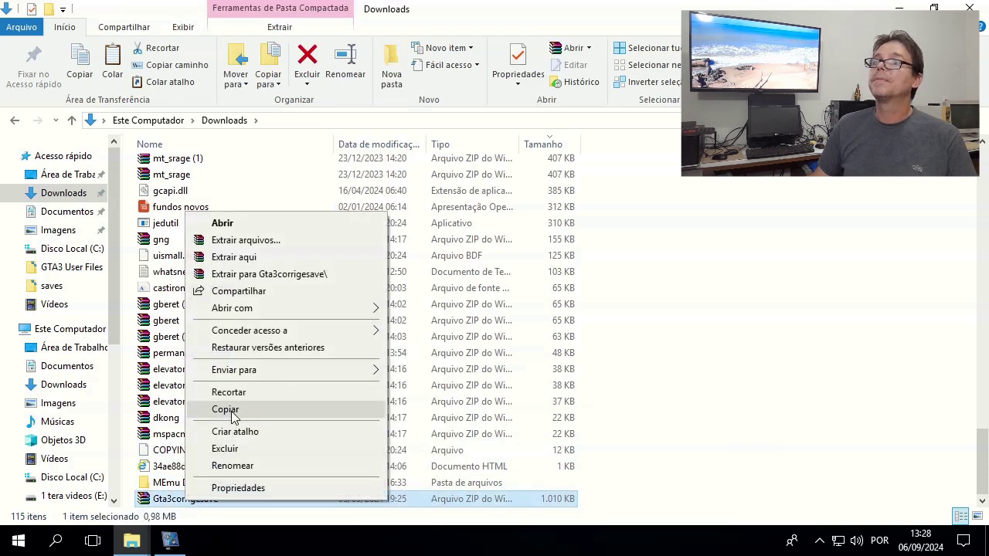
{"action": "left_click", "coordinate": [232, 415]}
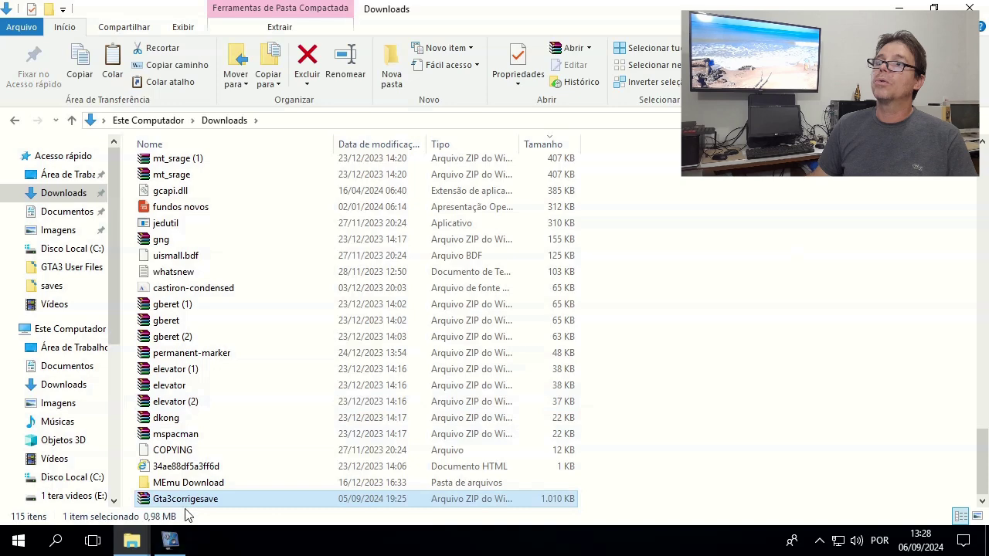
{"action": "mouse_move", "coordinate": [130, 541]}
{"action": "left_click", "coordinate": [229, 488]}
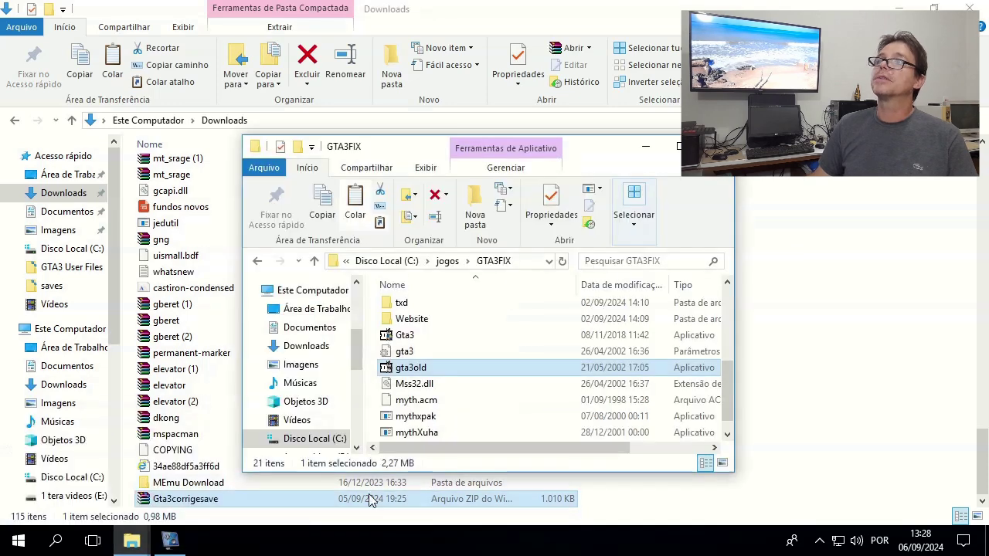
{"action": "left_click", "coordinate": [676, 147]}
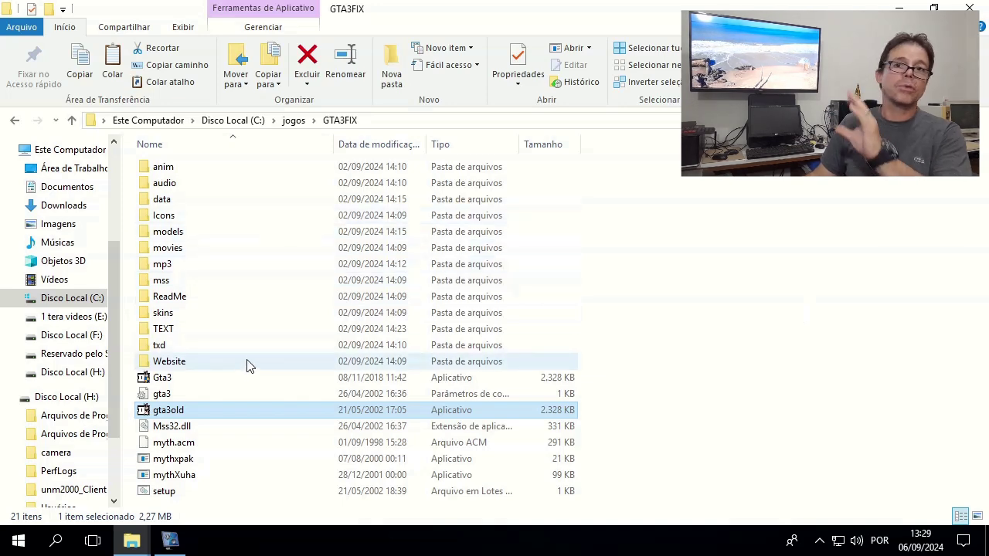
{"action": "right_click", "coordinate": [644, 339]}
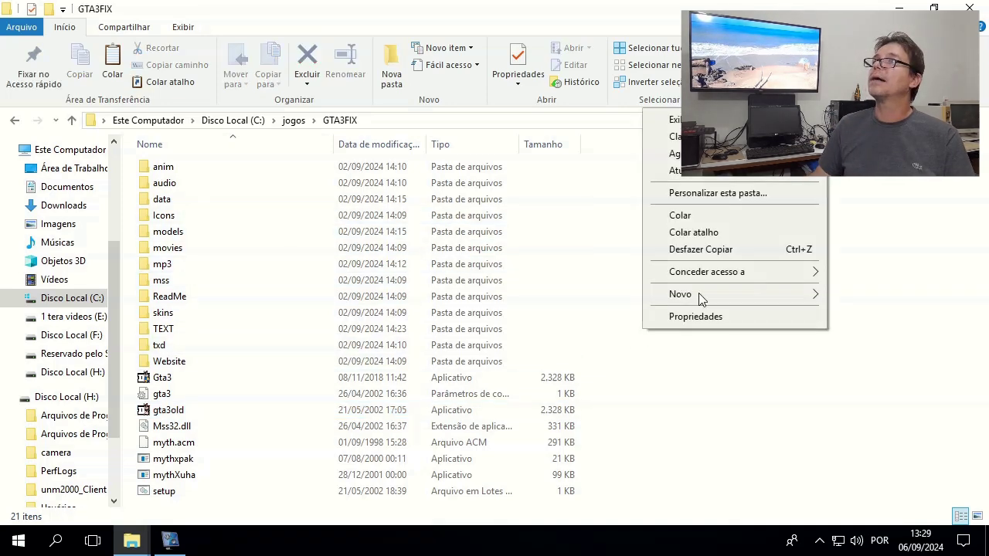
{"action": "left_click", "coordinate": [681, 215]}
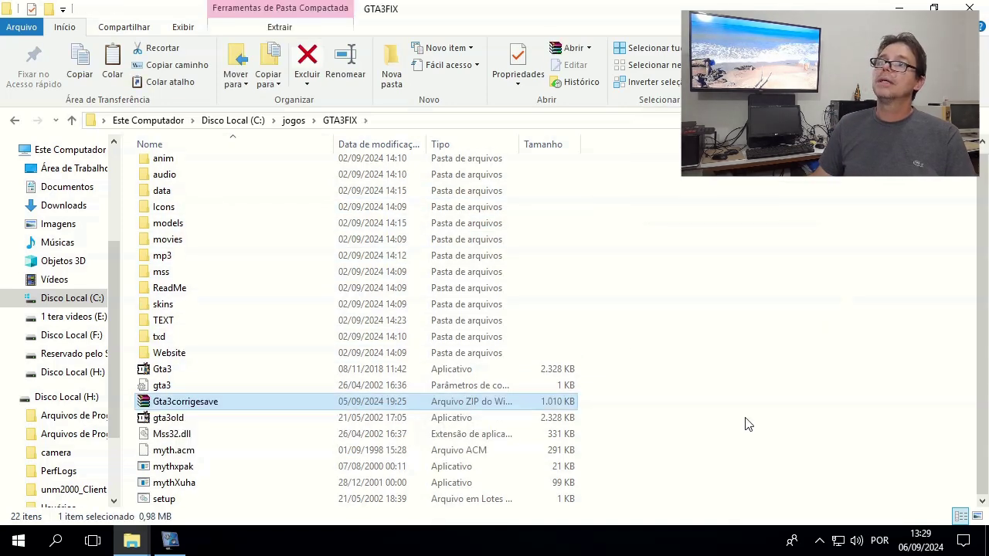
Delete the existing Gta3 application in GTA3FIX and extract the Gta3corrigesave archive directly into the same folder.
{"action": "right_click", "coordinate": [243, 401]}
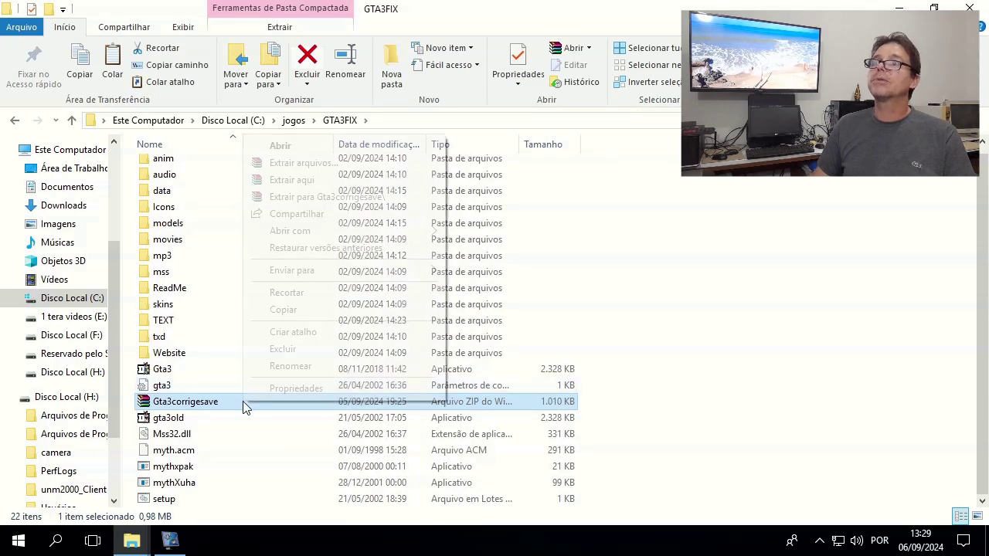
{"action": "left_click", "coordinate": [171, 371]}
{"action": "key", "text": "Delete"}
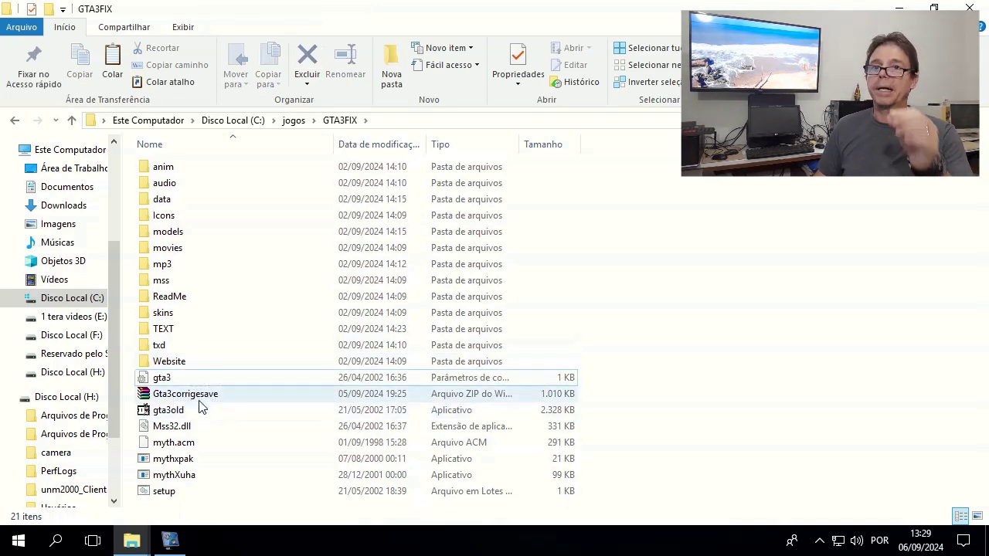
{"action": "right_click", "coordinate": [192, 402]}
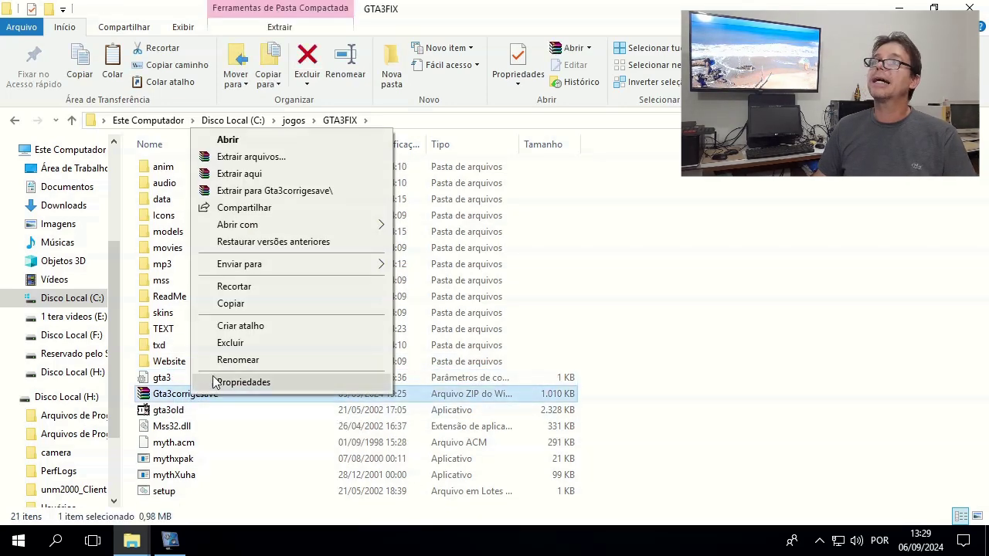
{"action": "left_click", "coordinate": [269, 175]}
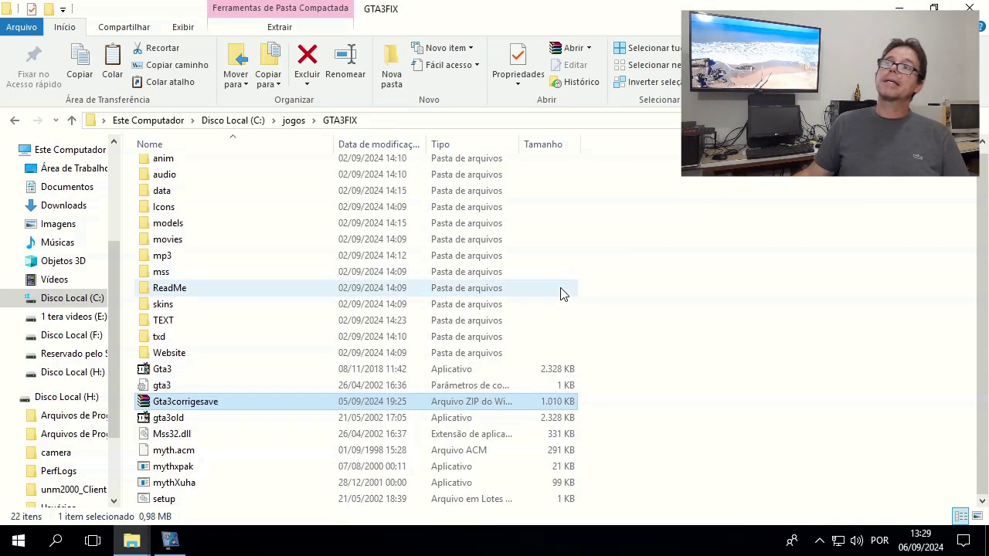
Launch the extracted Gta3 application to test it, and quit the game from its main menu.
{"action": "left_click", "coordinate": [158, 372]}
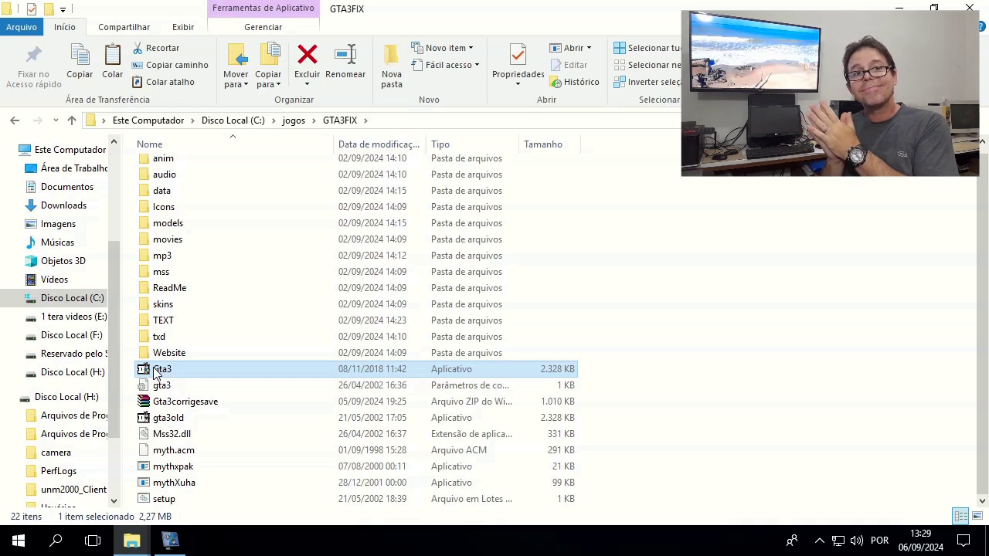
{"action": "double_click", "coordinate": [160, 370]}
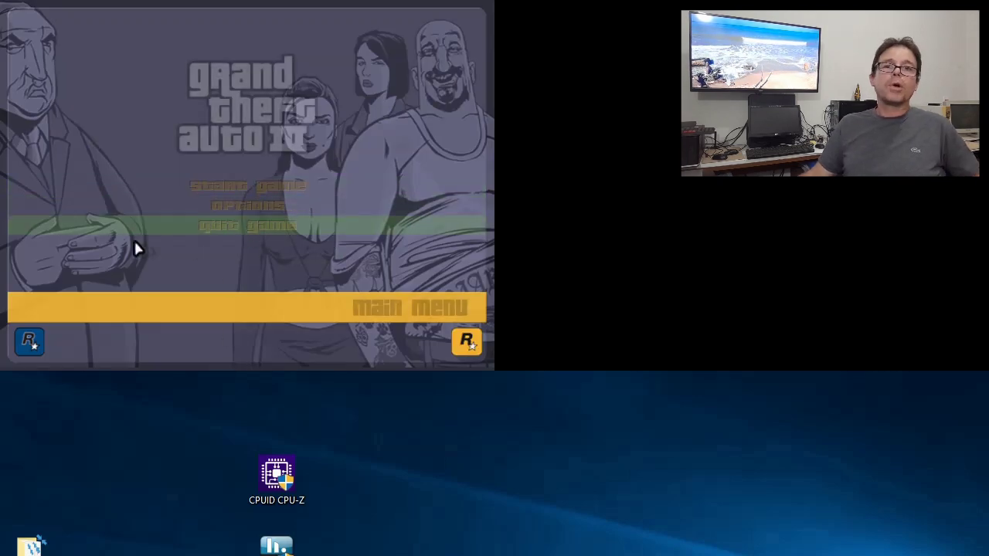
{"action": "left_click", "coordinate": [236, 228]}
{"action": "left_click", "coordinate": [246, 141]}
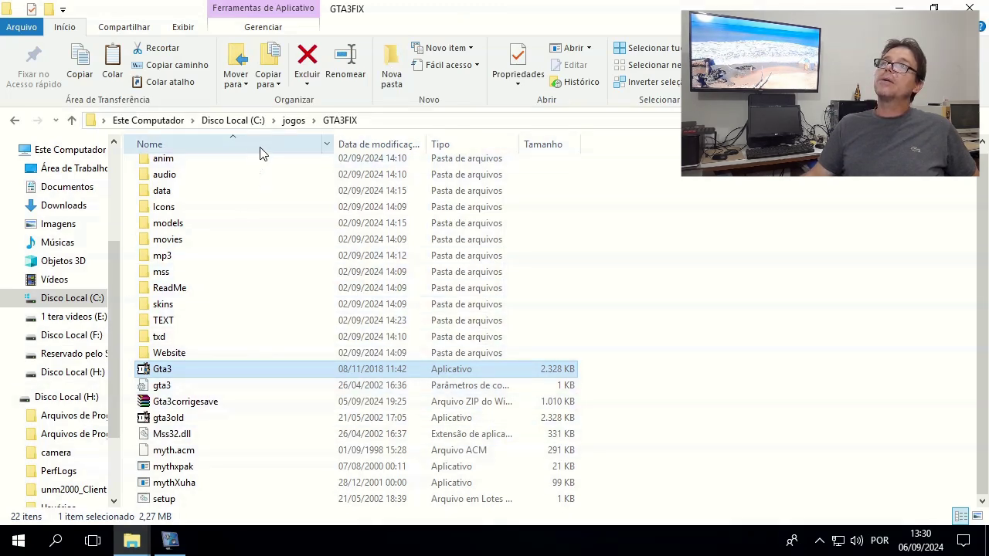
Open the gta3install folder inside jogos and copy the american.gxt file.
{"action": "left_click", "coordinate": [293, 121]}
{"action": "double_click", "coordinate": [189, 185]}
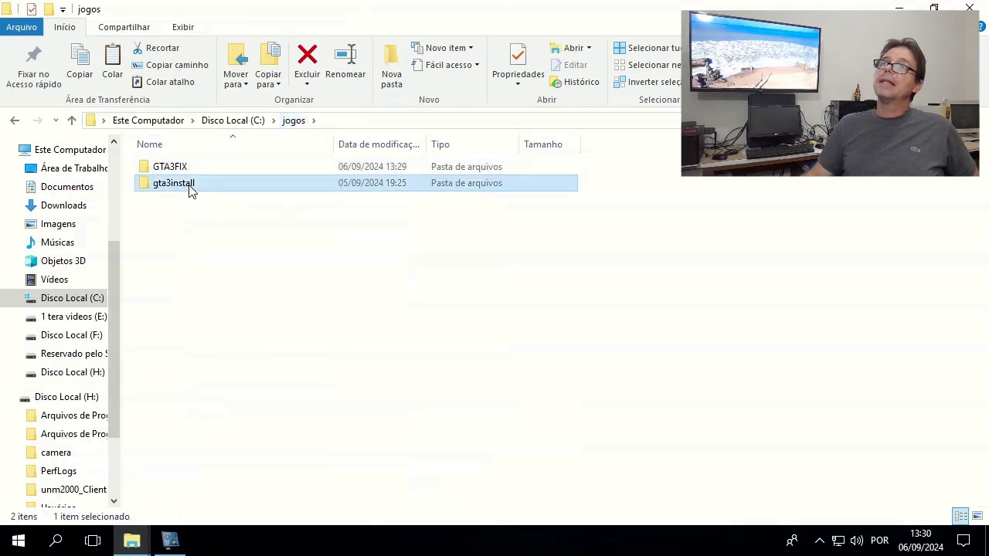
{"action": "left_click", "coordinate": [202, 188]}
{"action": "right_click", "coordinate": [203, 189]}
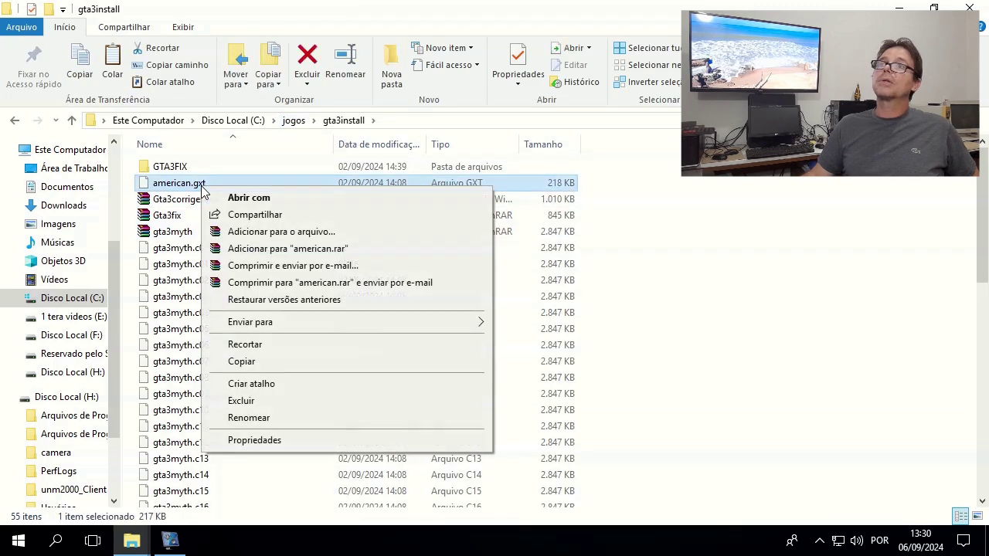
{"action": "left_click", "coordinate": [234, 362]}
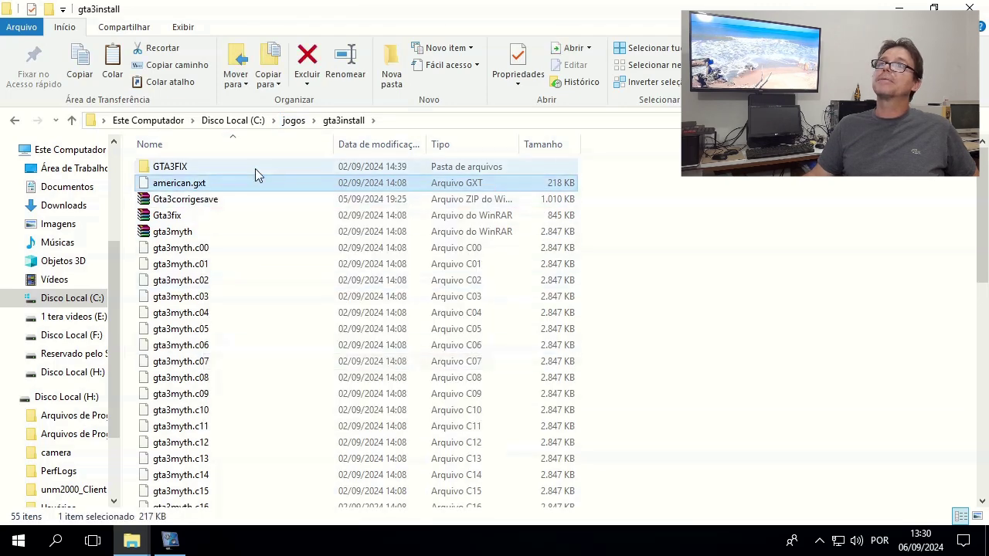
Open the TEXT folder inside GTA3FIX and rename american.gxt to american.bkp, accepting the extension change.
{"action": "left_click", "coordinate": [295, 121]}
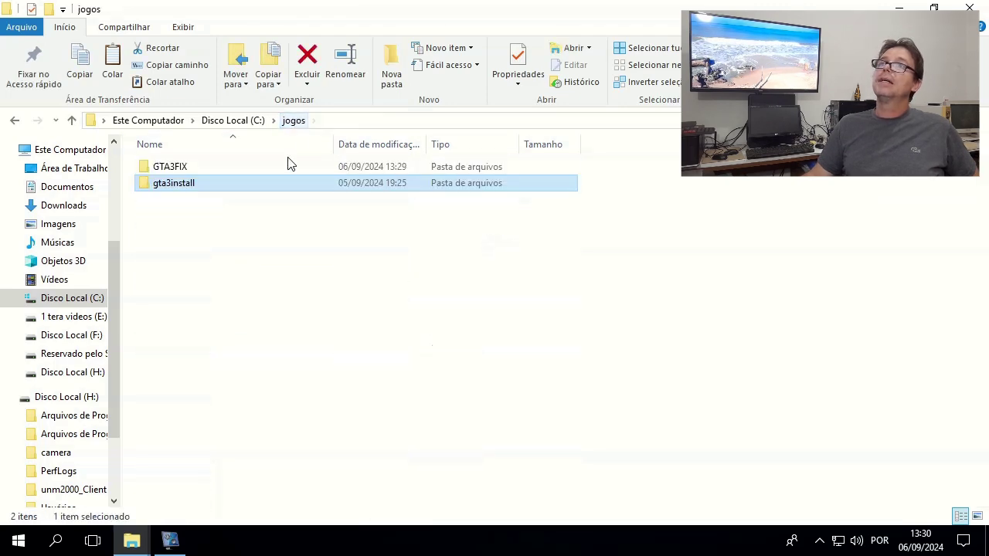
{"action": "double_click", "coordinate": [188, 167]}
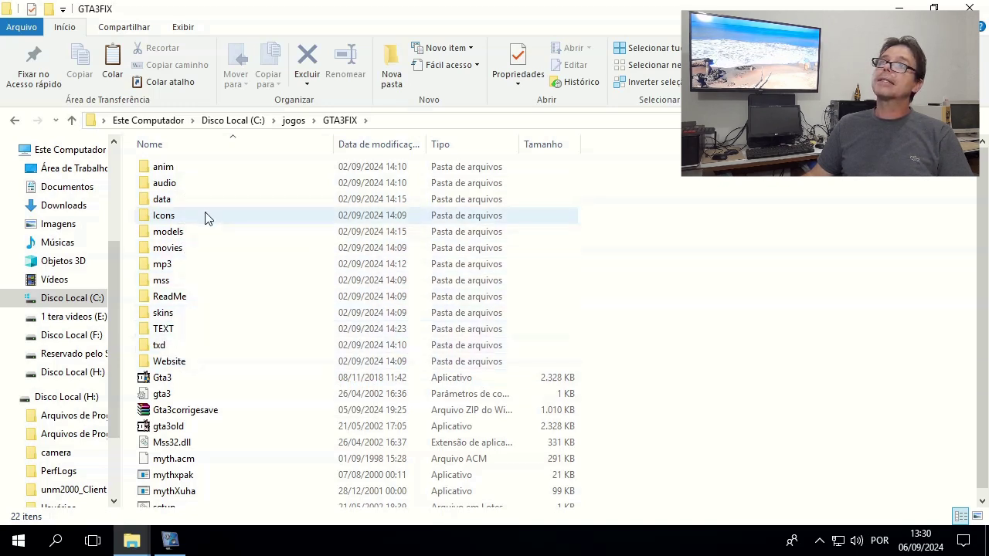
{"action": "double_click", "coordinate": [163, 328]}
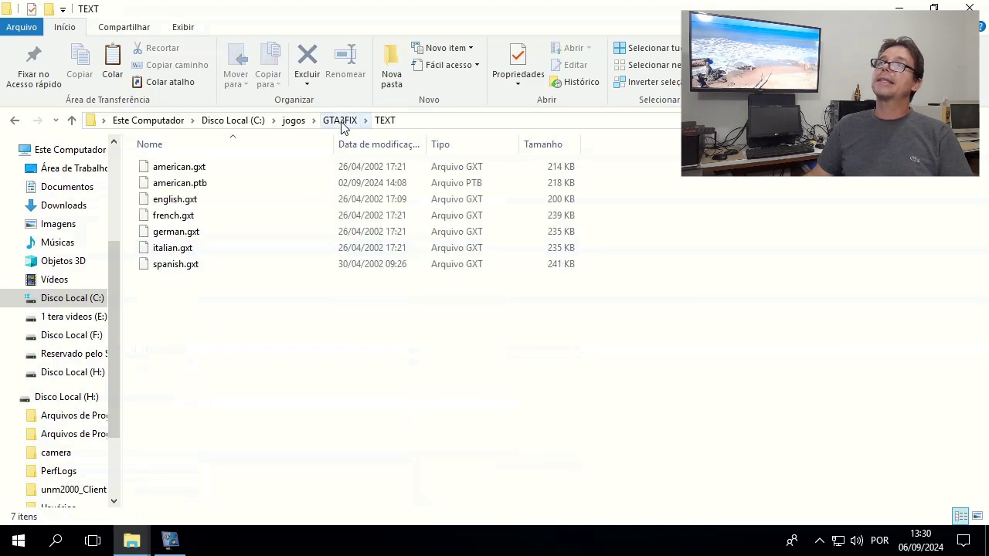
{"action": "right_click", "coordinate": [193, 174]}
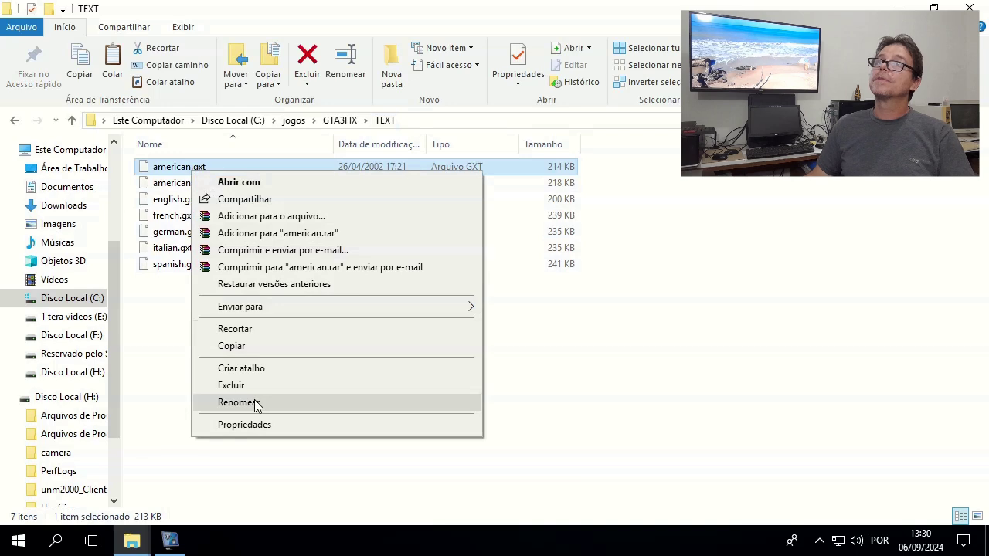
{"action": "left_click", "coordinate": [240, 403]}
{"action": "key", "text": "Right"}
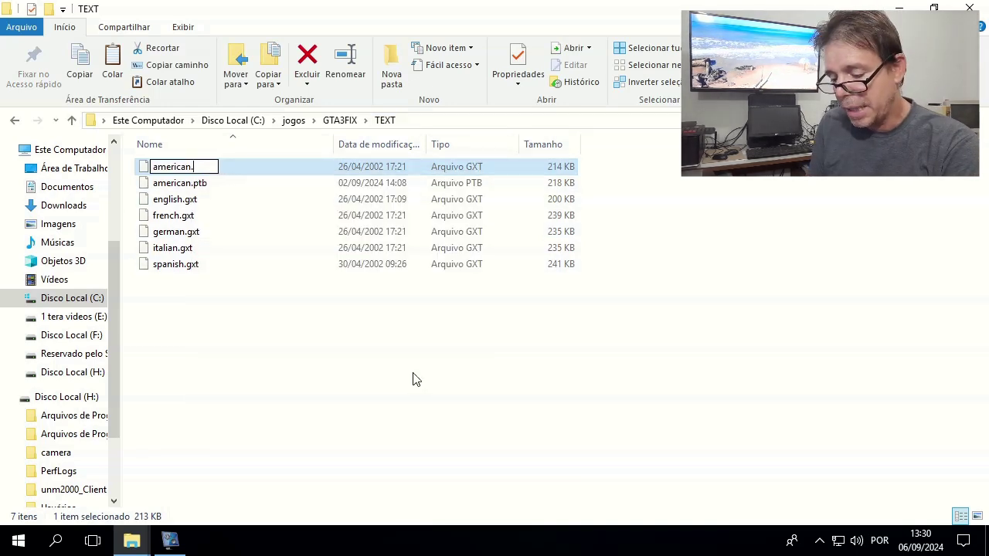
{"action": "type", "text": "bkp"}
{"action": "key", "text": "Return"}
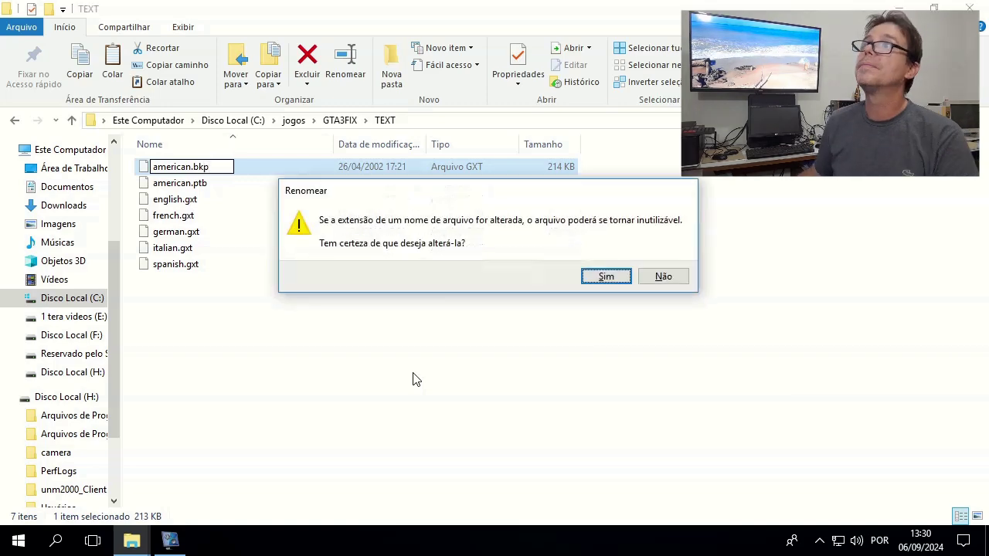
{"action": "left_click", "coordinate": [589, 277]}
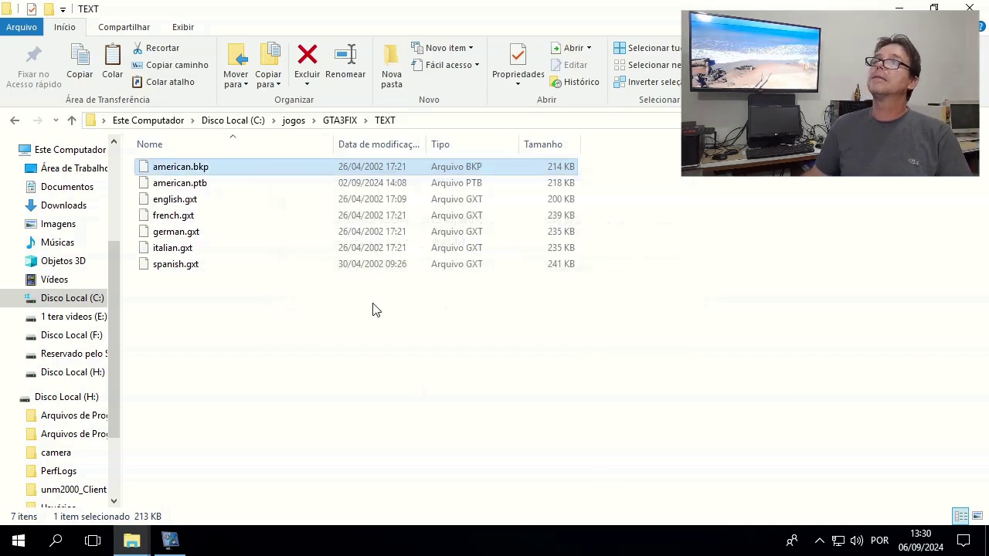
Paste the copied american.gxt into the TEXT folder and put that folder window away.
{"action": "right_click", "coordinate": [376, 309]}
{"action": "left_click", "coordinate": [430, 411]}
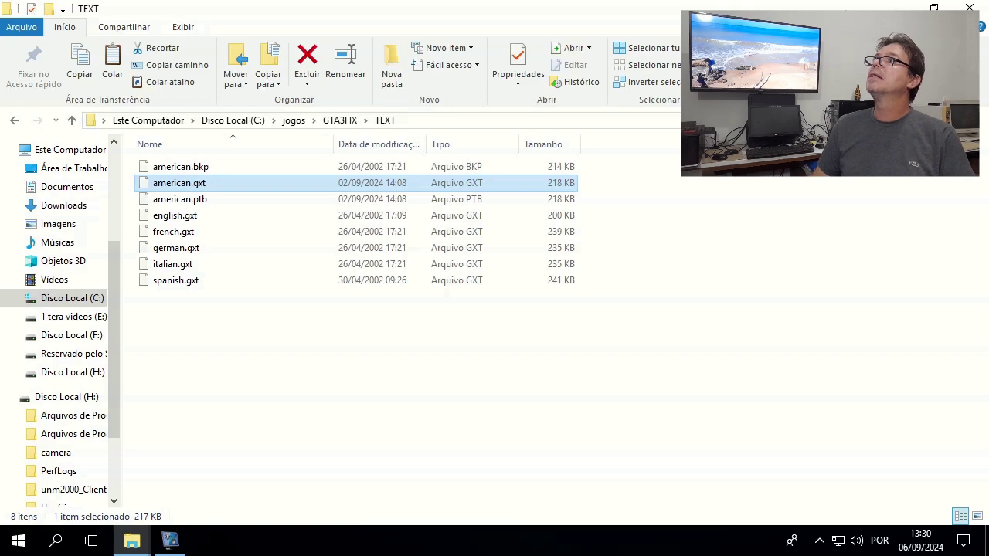
{"action": "key", "text": "super+Down"}
{"action": "key", "text": "super+Down"}
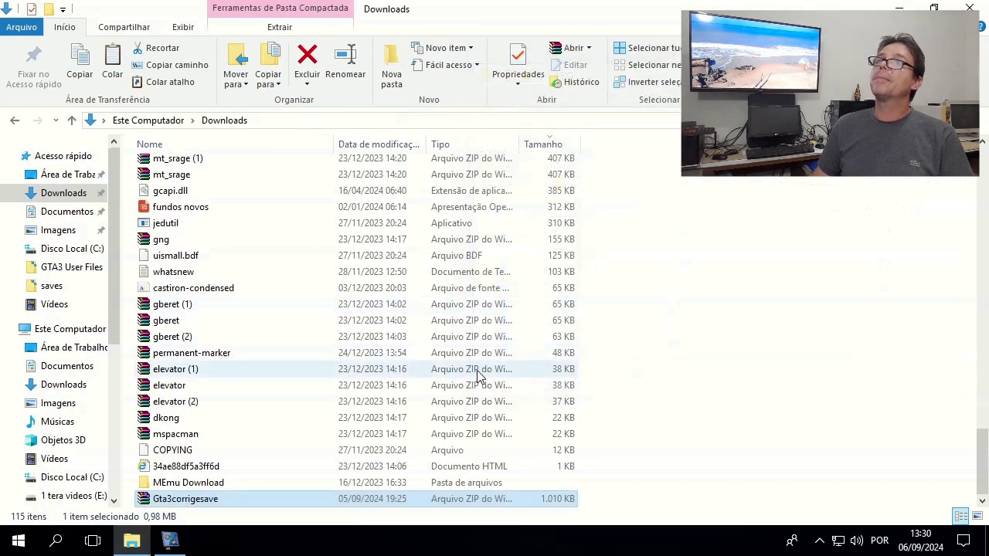
Go from the Downloads window to the C: drive and open jogos\GTA3FIX.
{"action": "left_click", "coordinate": [132, 541]}
{"action": "left_click", "coordinate": [133, 541]}
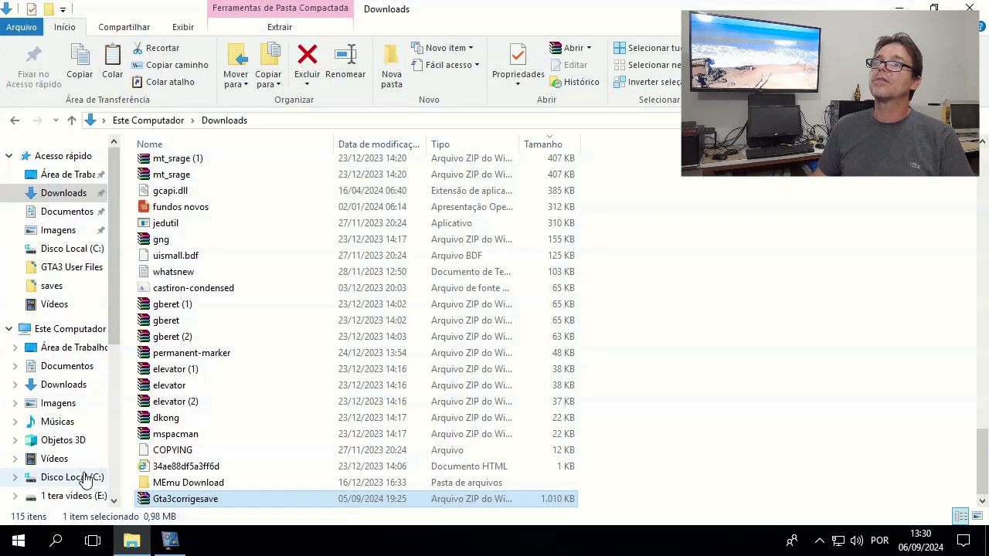
{"action": "left_click", "coordinate": [87, 480]}
{"action": "double_click", "coordinate": [192, 349]}
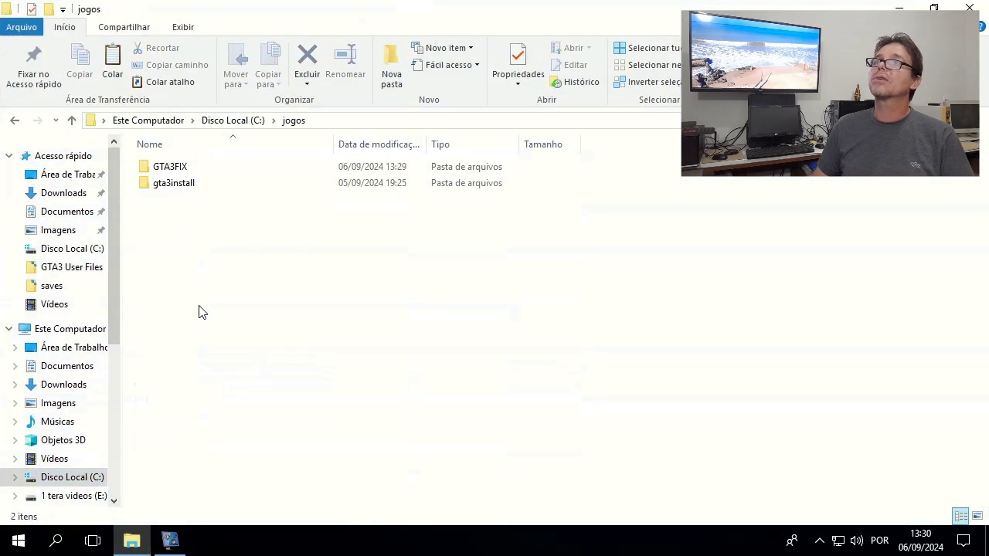
{"action": "double_click", "coordinate": [170, 166]}
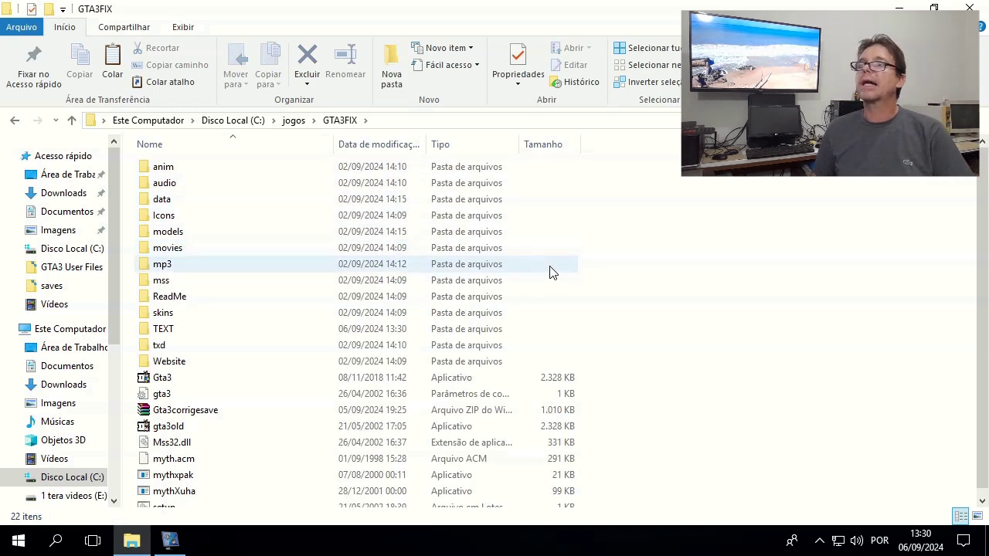
Launch Gta3 from the GTA3FIX folder and load a saved "AS MIÚDAS DO LUIGI" game.
{"action": "scroll", "coordinate": [589, 331], "scroll_direction": "down", "scroll_amount": 1}
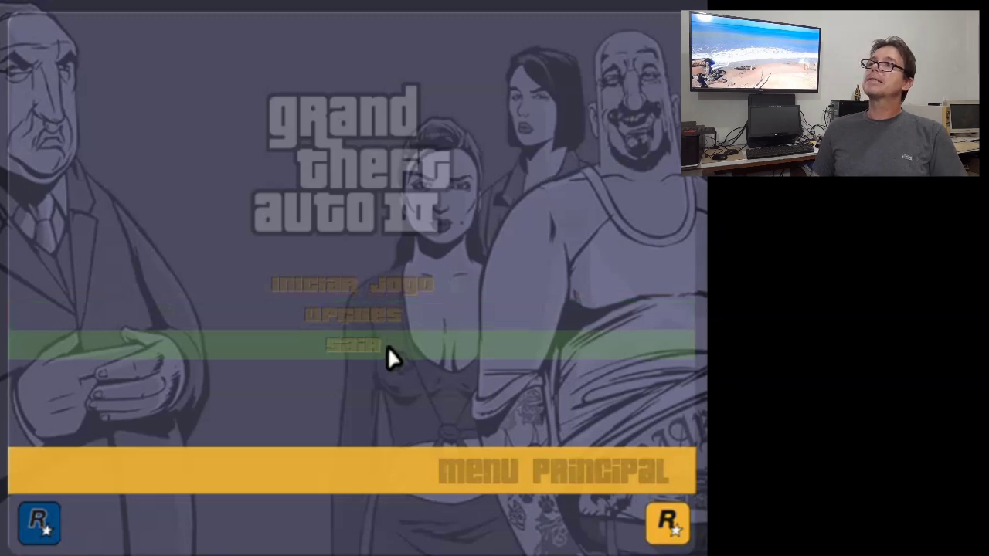
{"action": "left_click", "coordinate": [371, 288]}
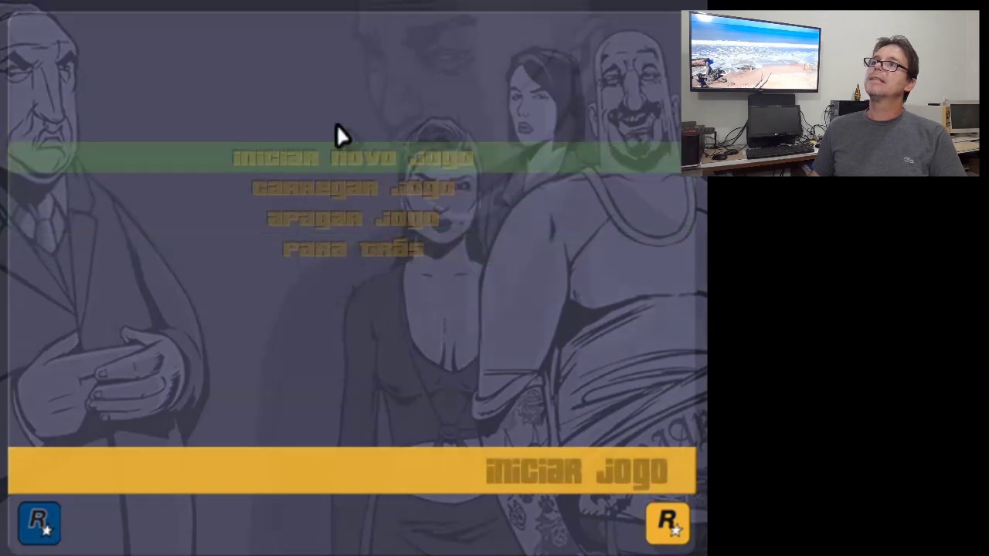
{"action": "left_click", "coordinate": [369, 190]}
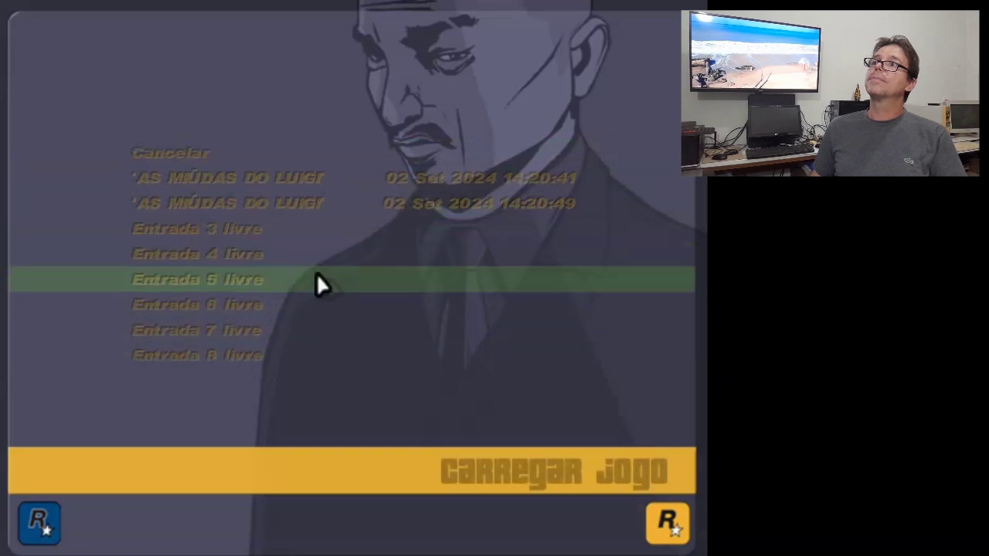
{"action": "left_click", "coordinate": [301, 224]}
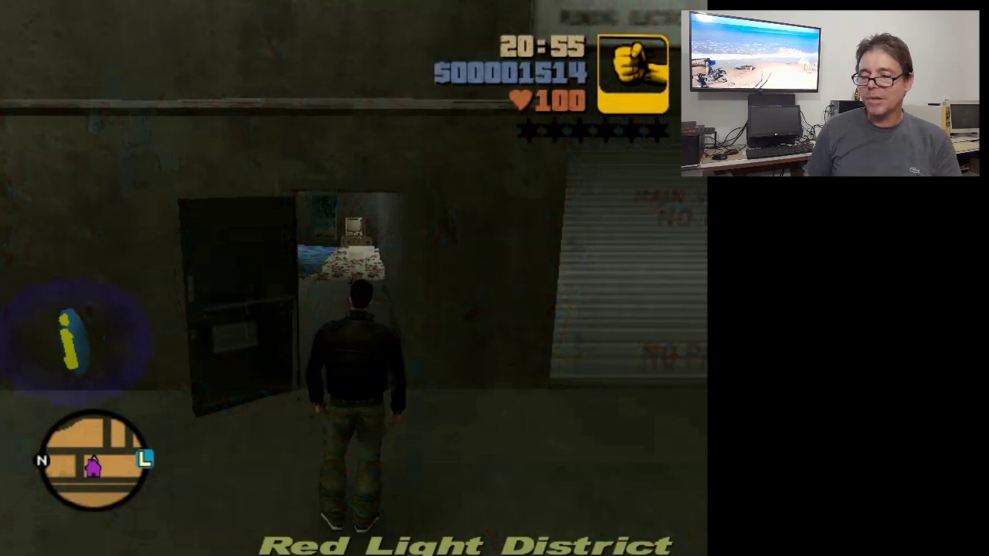
Test the loaded save by walking the character around outside the hideout and switching the weapon to the bat.
{"action": "key", "text": "w"}
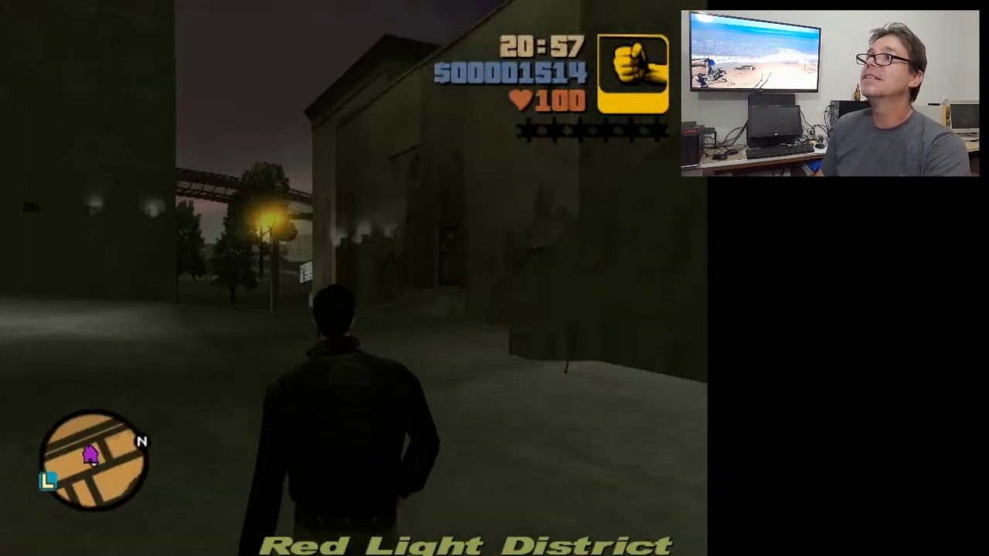
{"action": "key", "text": "e"}
{"action": "key", "text": "w"}
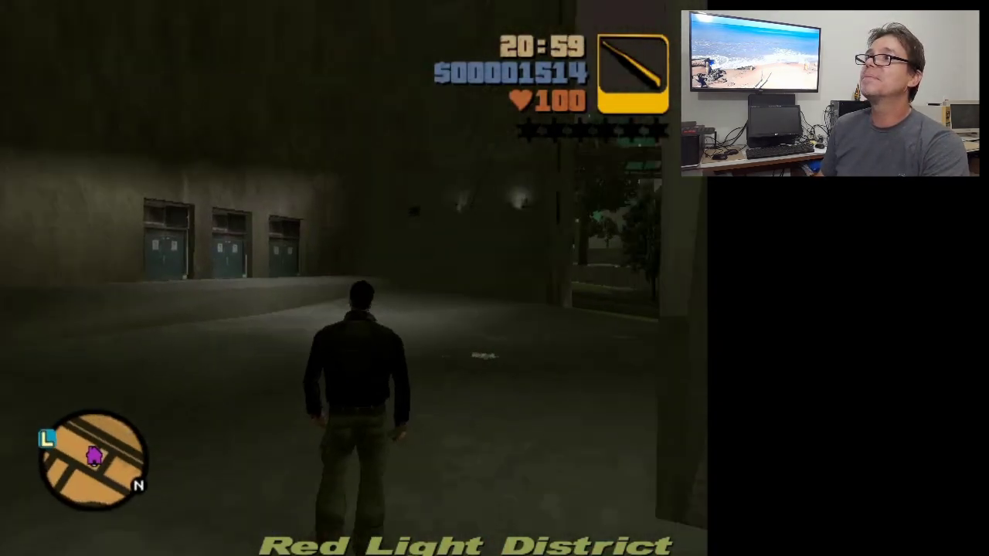
Walk the character around the alley beside Eddie's and through the open hideout door to reach the save screen.
{"action": "key", "text": "a"}
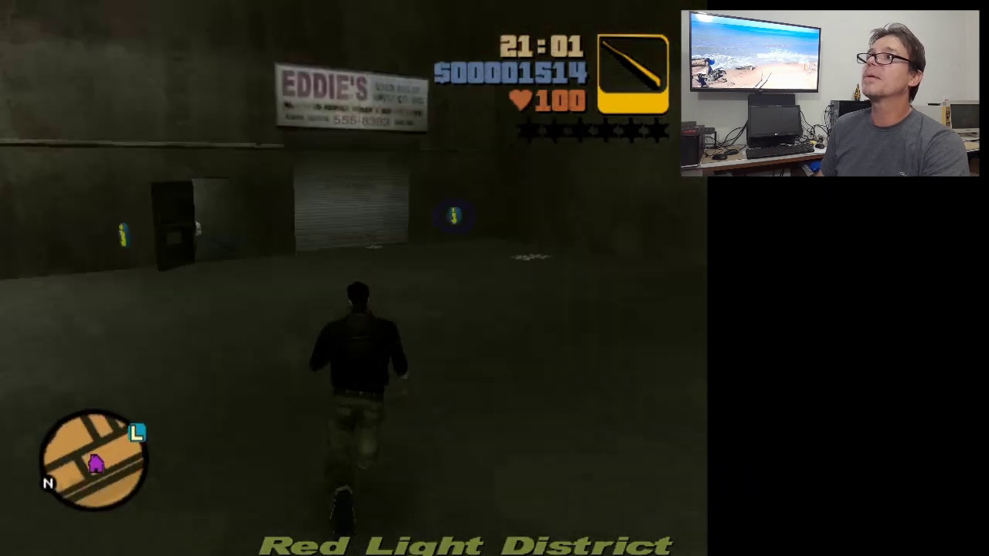
{"action": "key", "text": "w"}
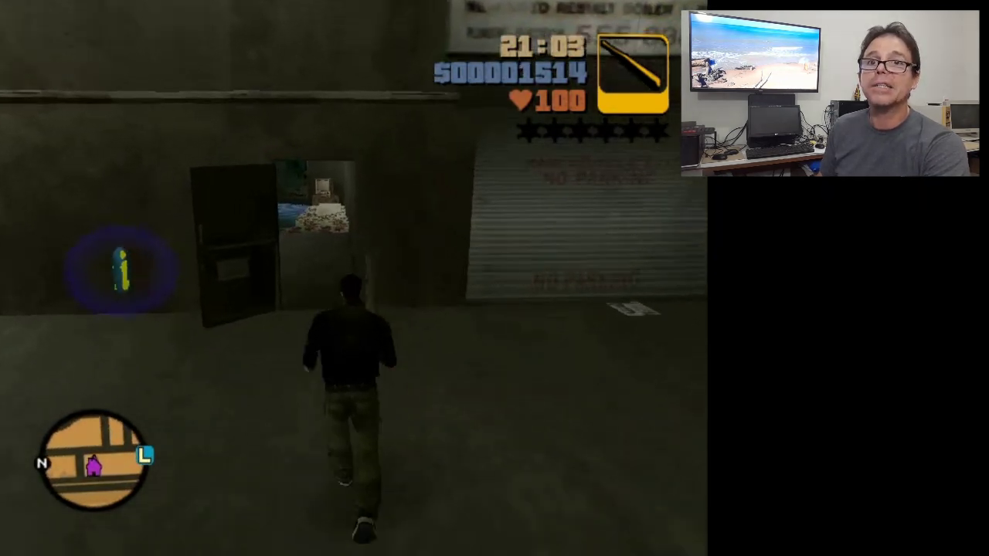
{"action": "key", "text": "a"}
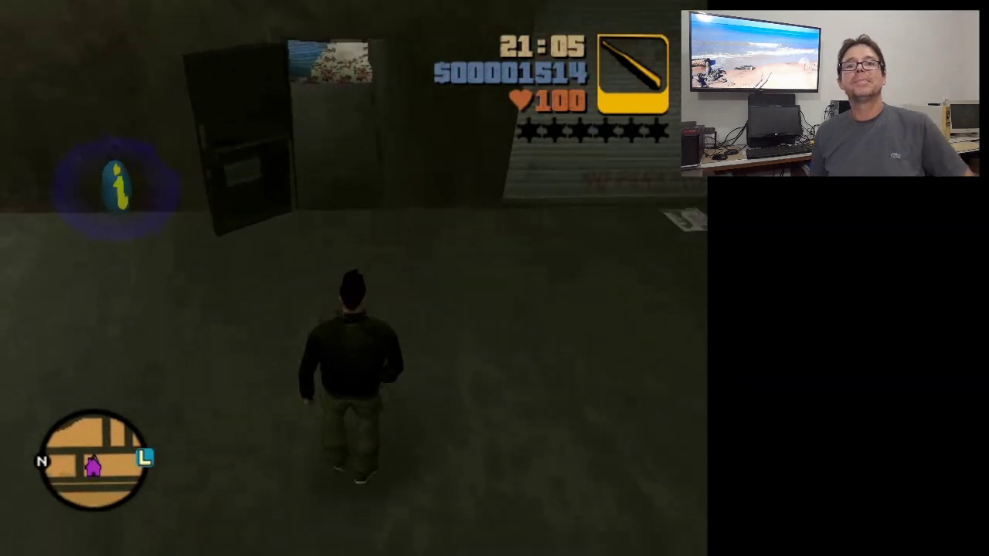
{"action": "key", "text": "s"}
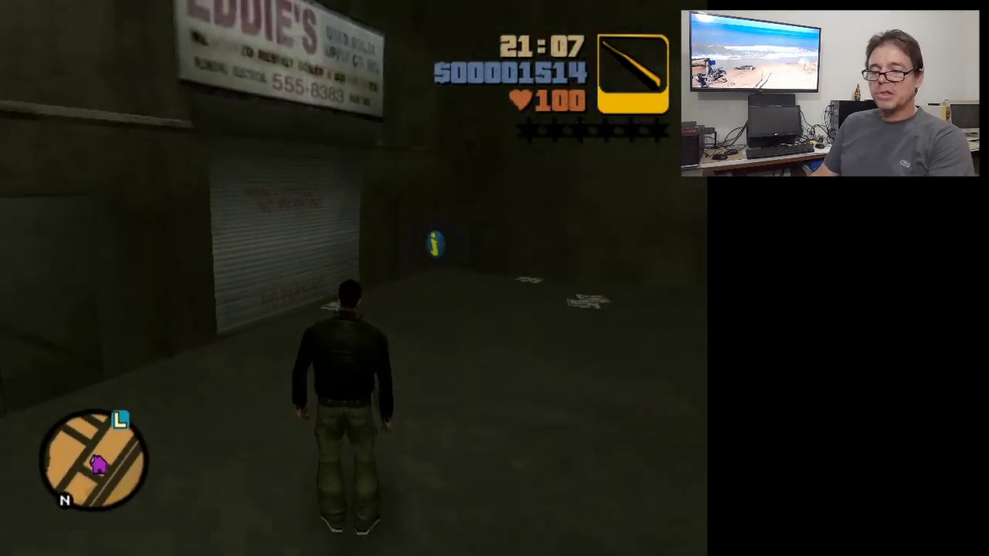
{"action": "key", "text": "w"}
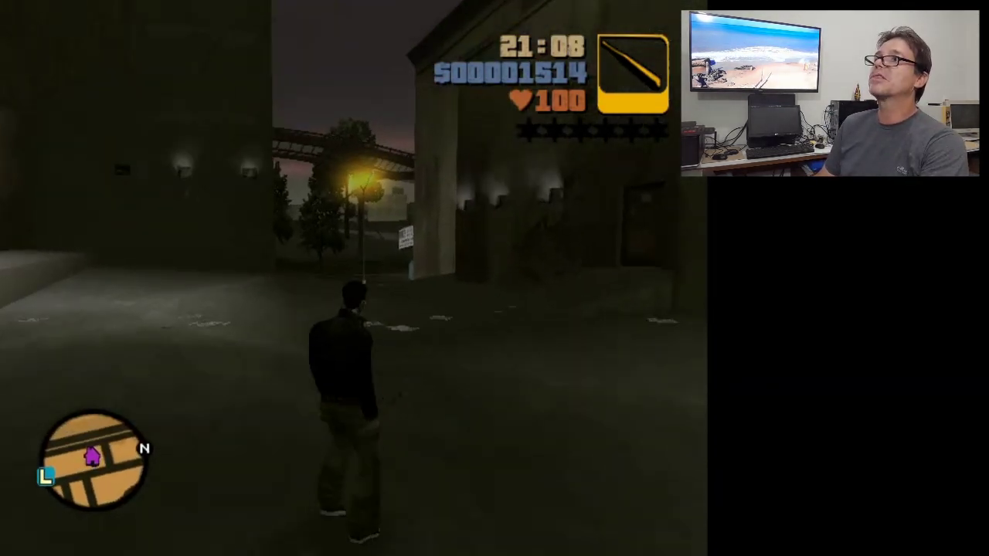
{"action": "key", "text": "s"}
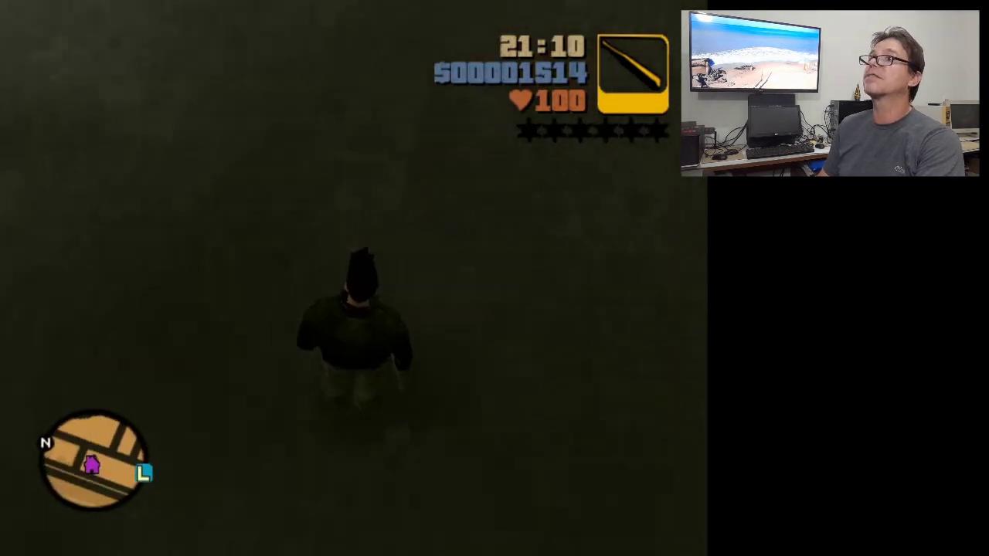
{"action": "key", "text": "w"}
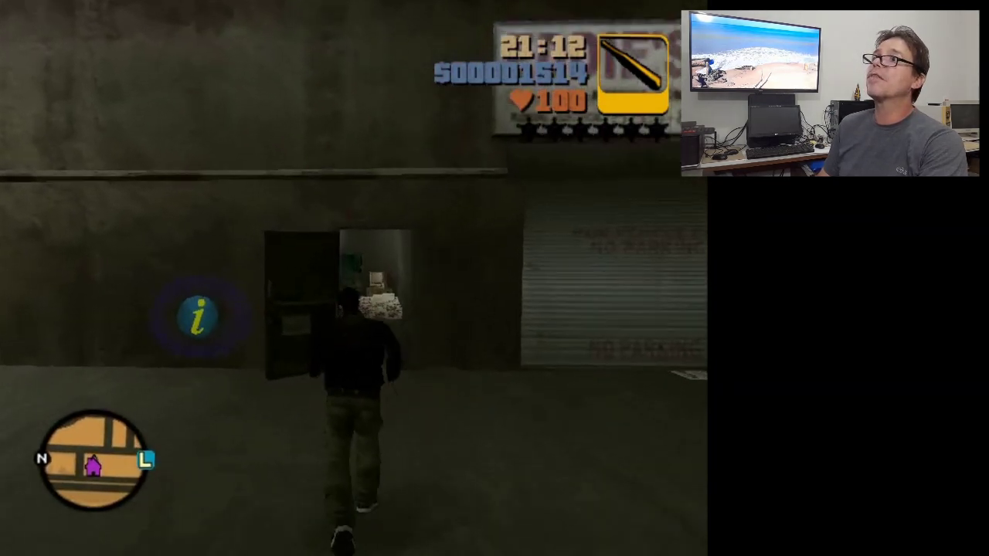
{"action": "key", "text": "w"}
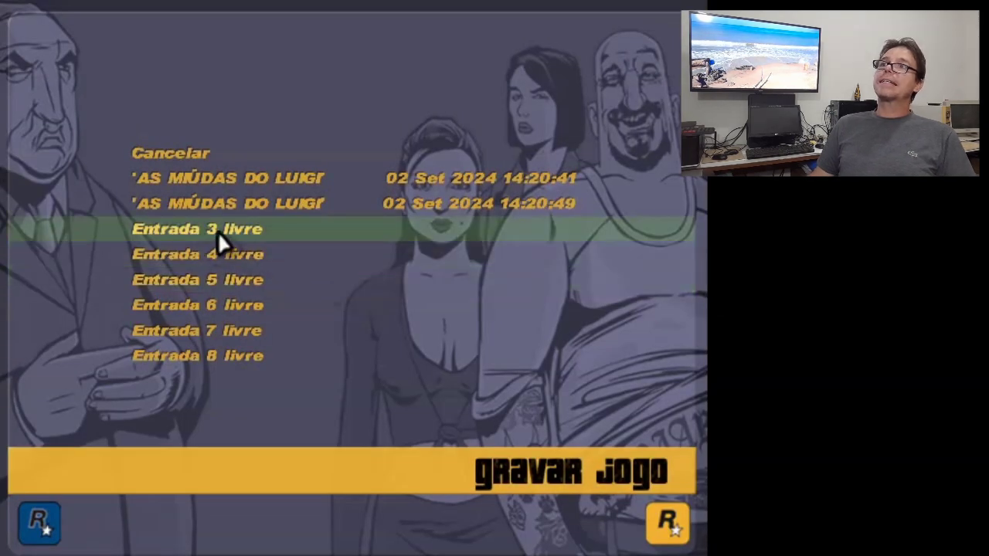
Save the game in the free slot 3, confirm the save, and return to play.
{"action": "left_click", "coordinate": [217, 231]}
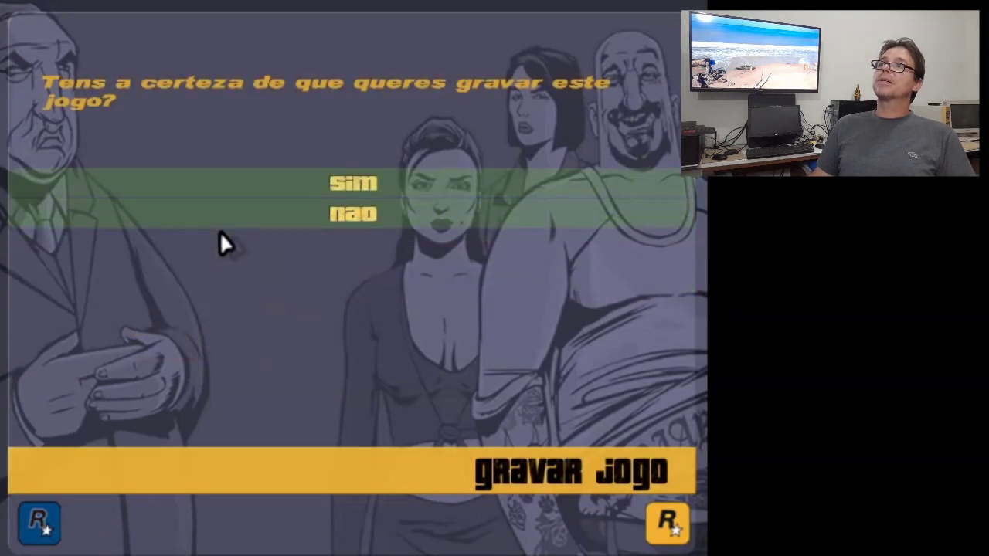
{"action": "left_click", "coordinate": [362, 189]}
{"action": "left_click", "coordinate": [364, 162]}
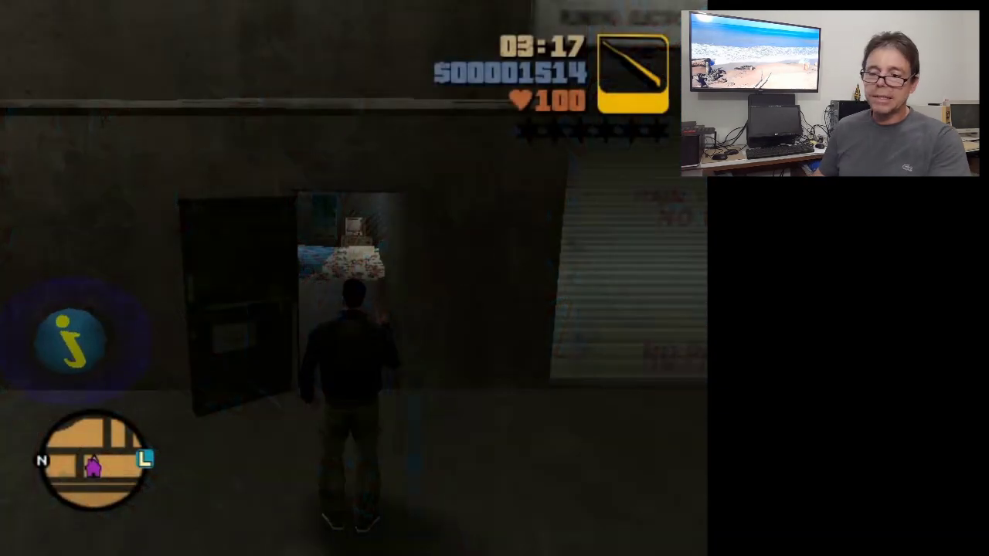
Pause the game and load the third saved "AS MIÚDAS DO LUIGI" game, dated 06 Set 2024 13:32:07, accepting the loss of unsaved progress.
{"action": "key", "text": "Escape"}
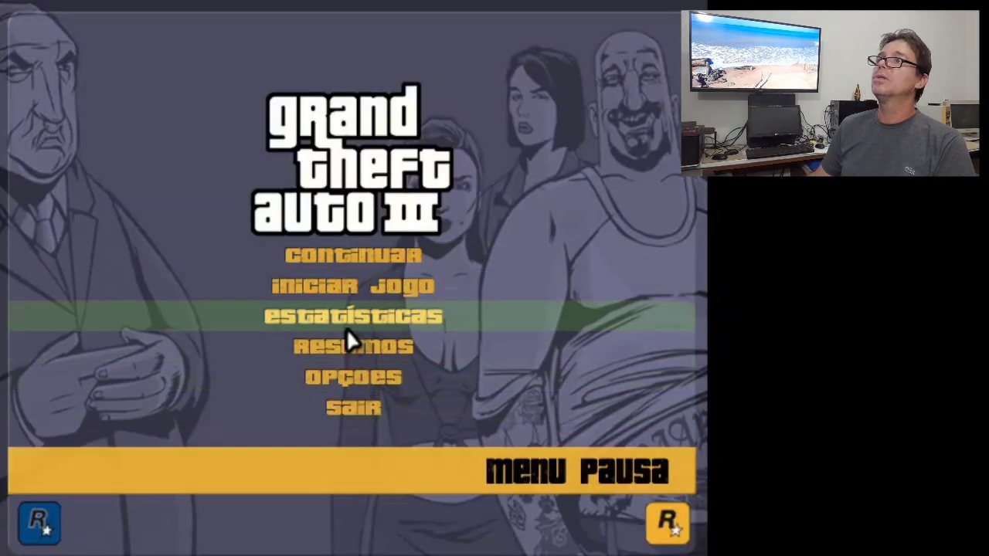
{"action": "left_click", "coordinate": [346, 292]}
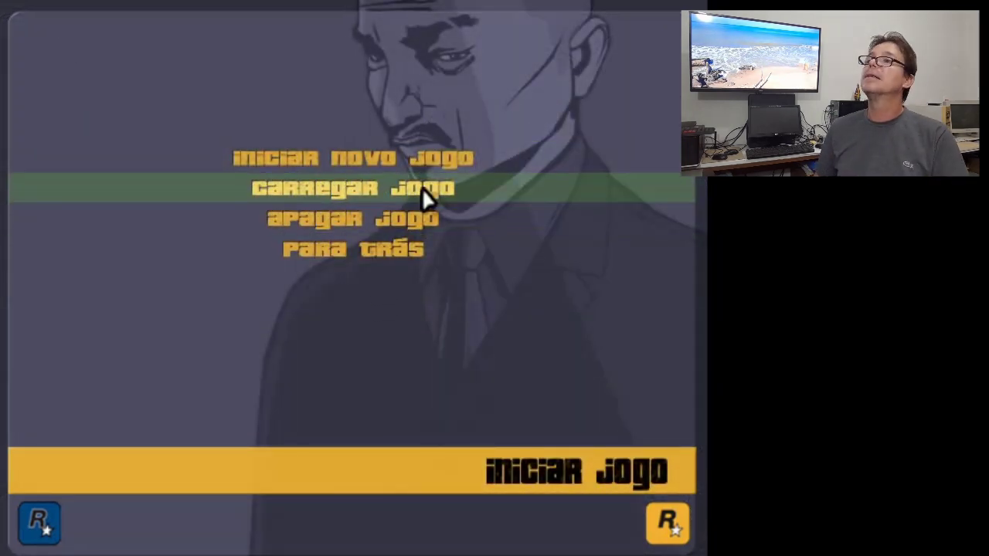
{"action": "left_click", "coordinate": [422, 189]}
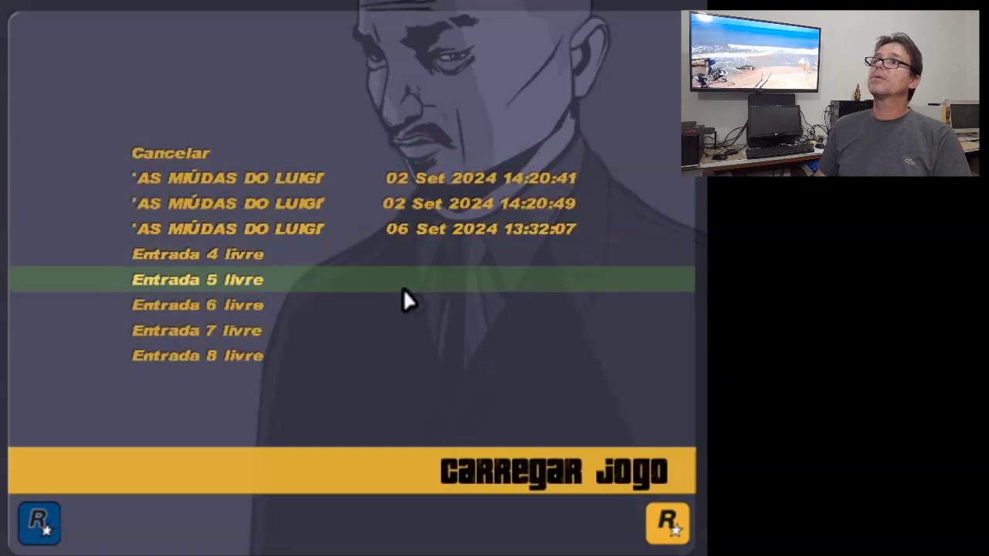
{"action": "left_click", "coordinate": [448, 230]}
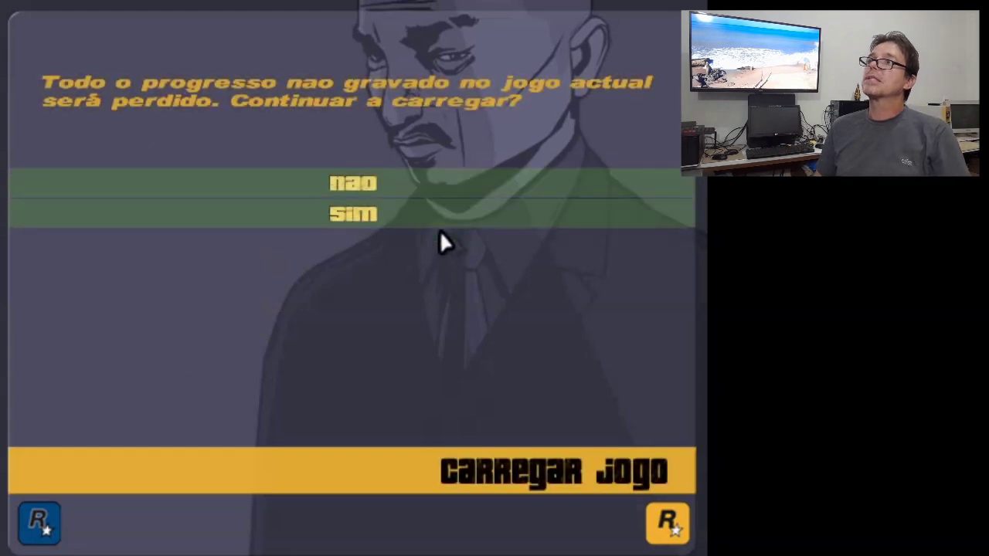
{"action": "left_click", "coordinate": [345, 213]}
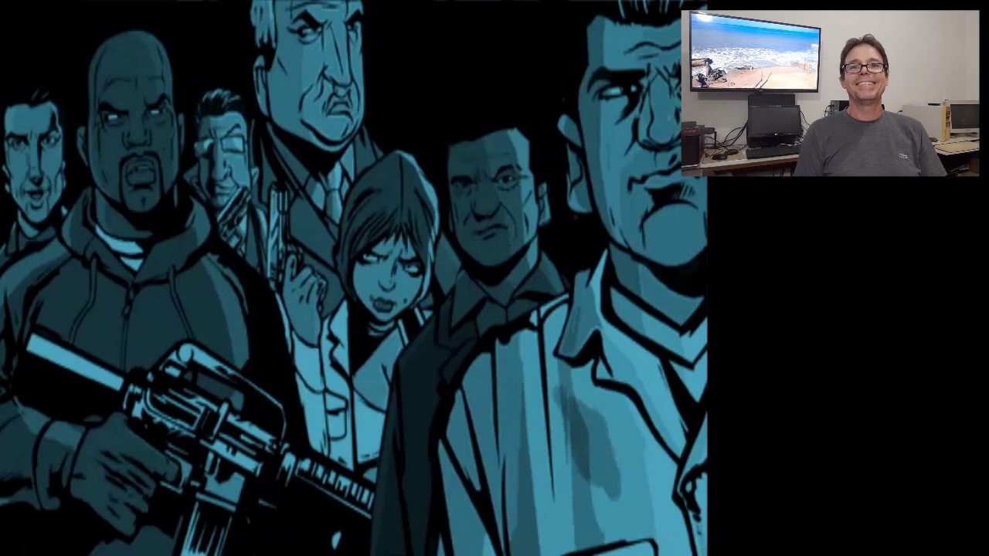